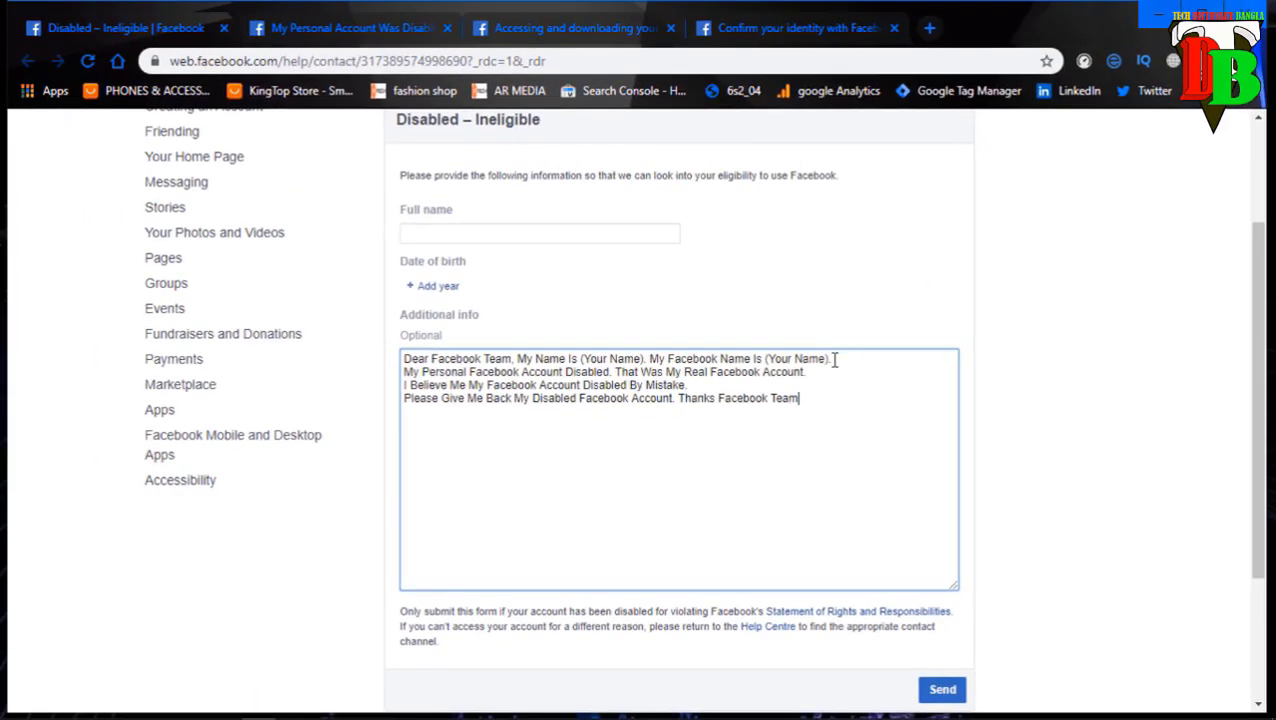
Review the completed form, then switch to the My Personal Account Was Disabled appeal form.
scroll(830, 361, down, 2)
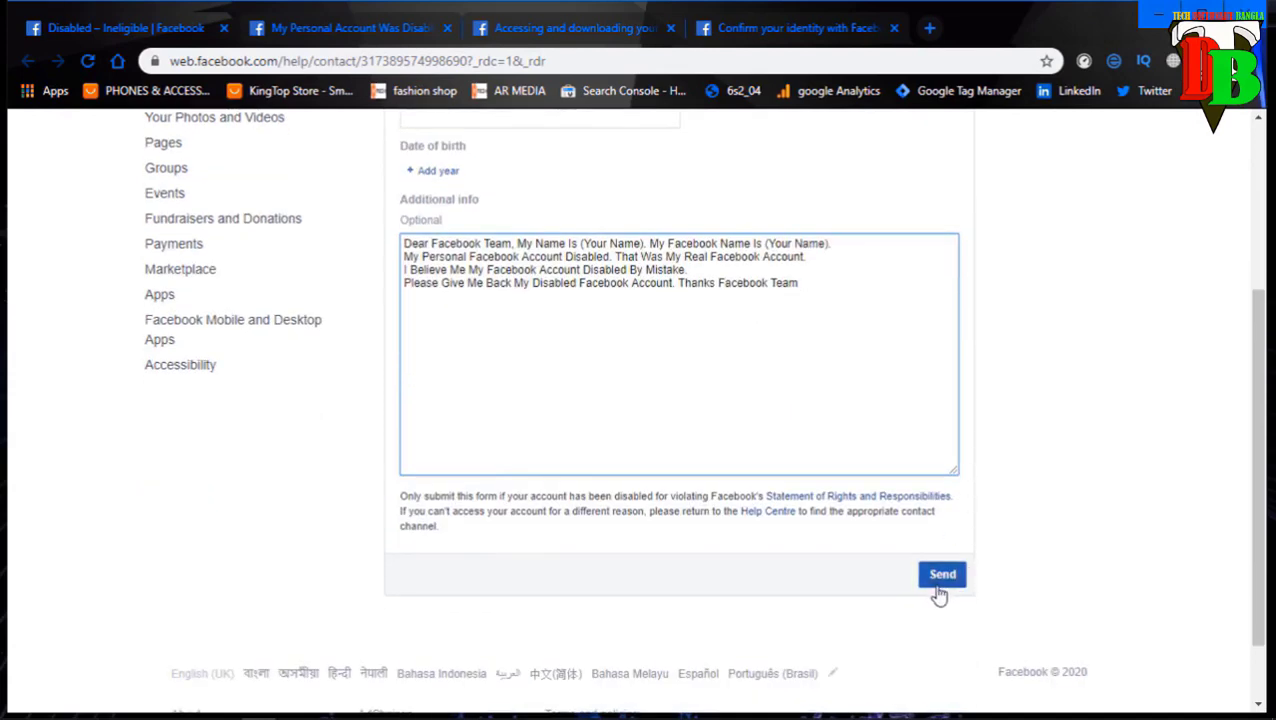
scroll(943, 598, up, 5)
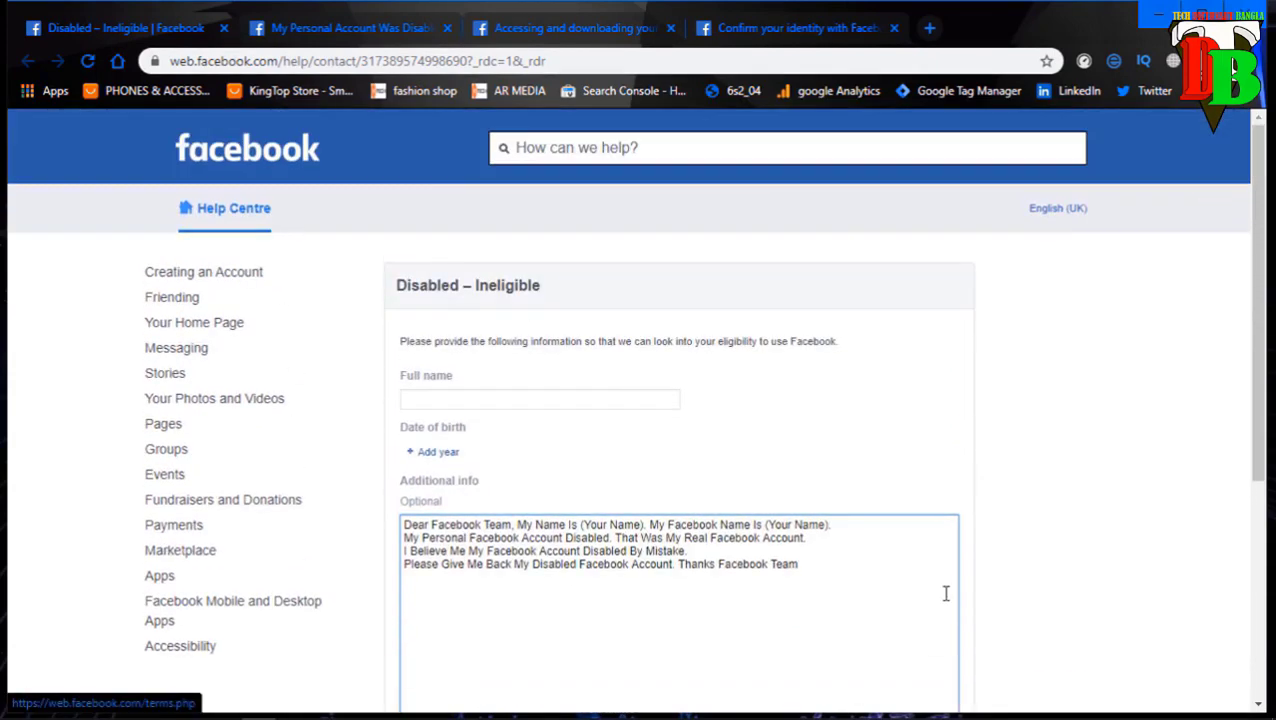
scroll(945, 594, down, 1)
scroll(945, 594, down, 1)
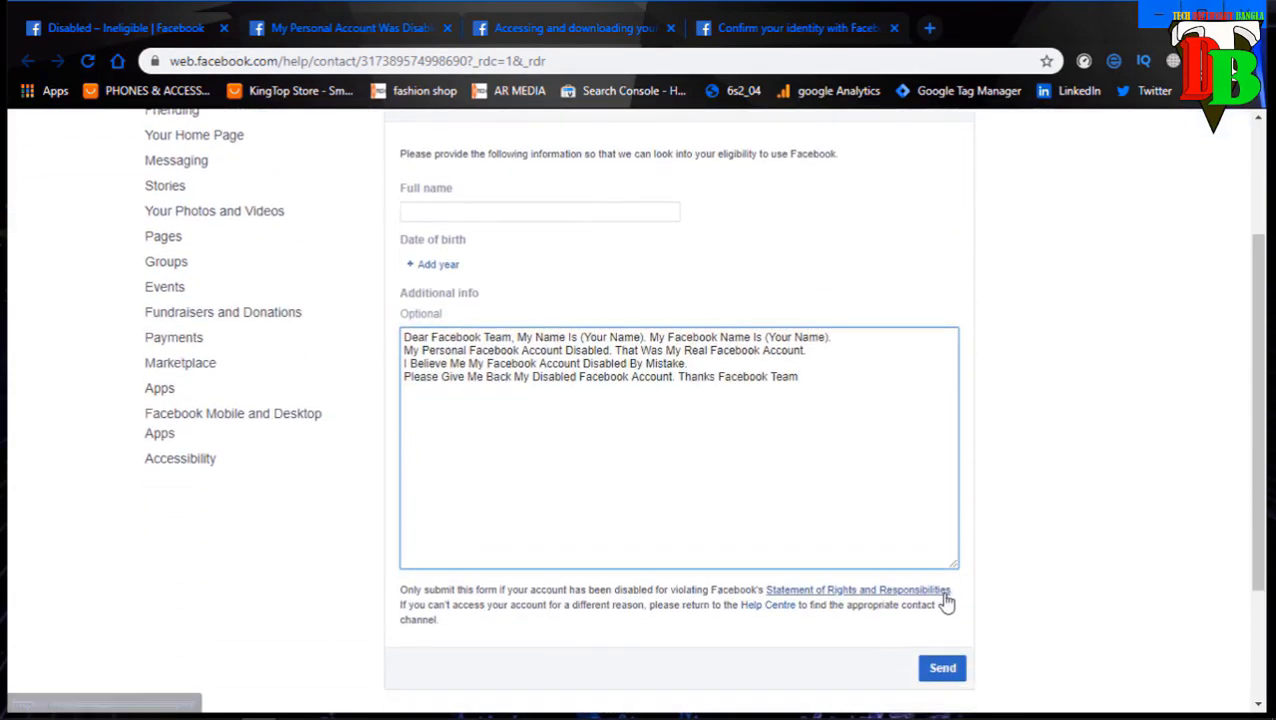
scroll(946, 598, up, 1)
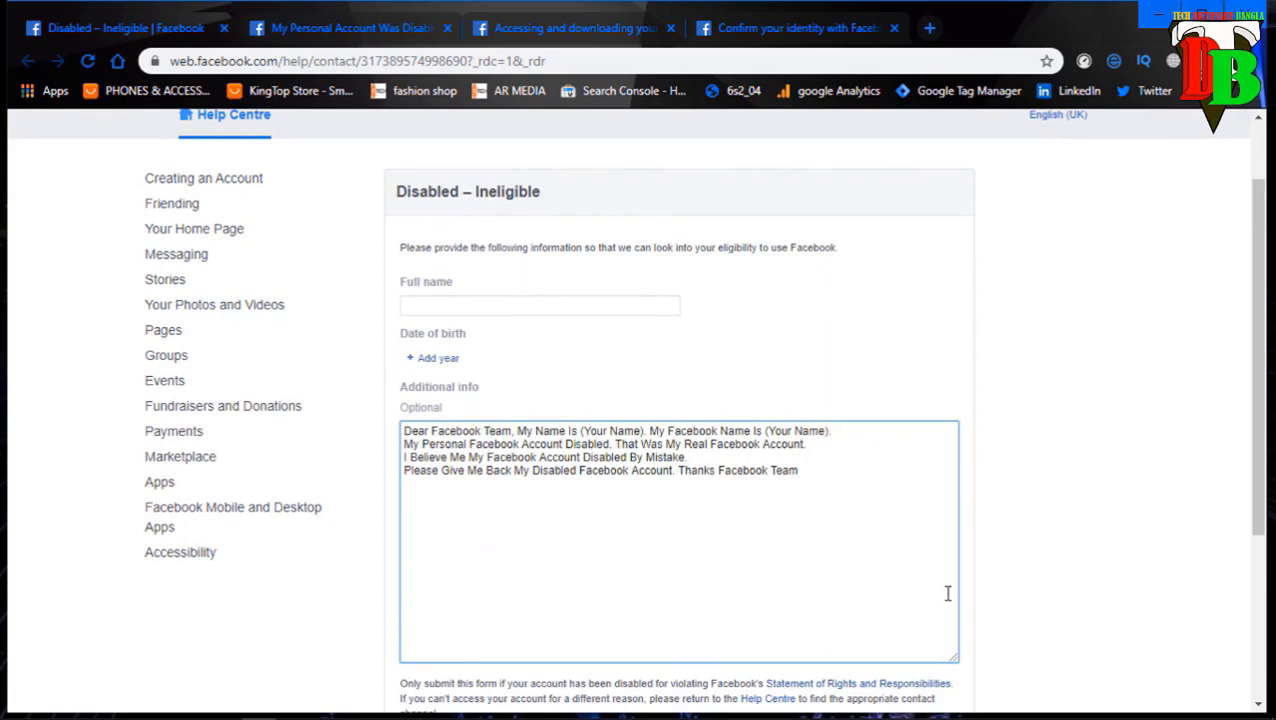
scroll(947, 594, down, 1)
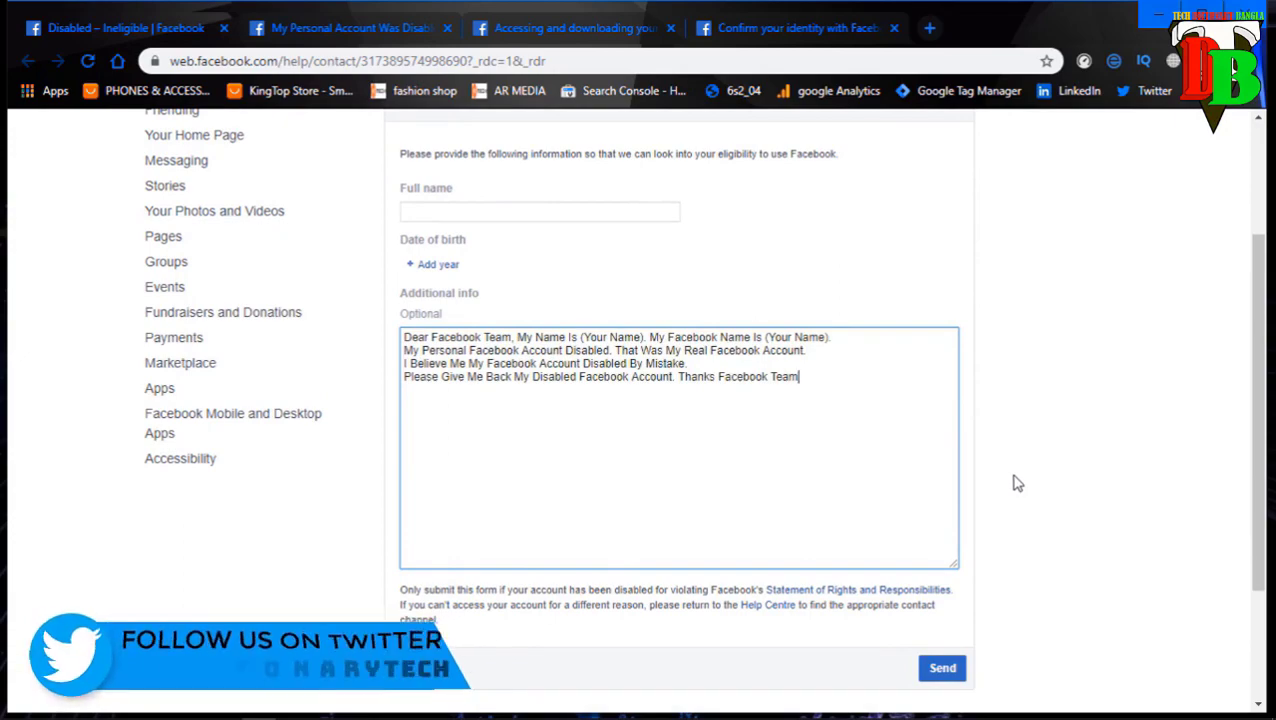
scroll(1029, 474, up, 2)
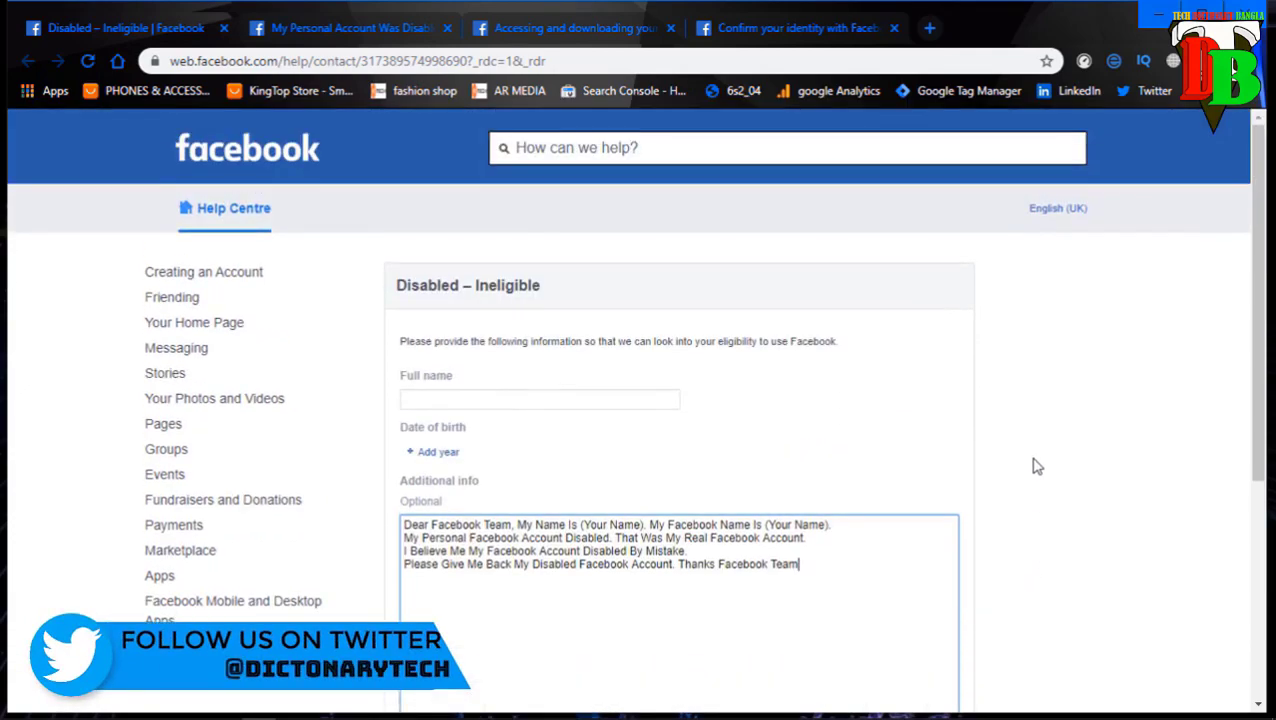
scroll(1036, 477, down, 2)
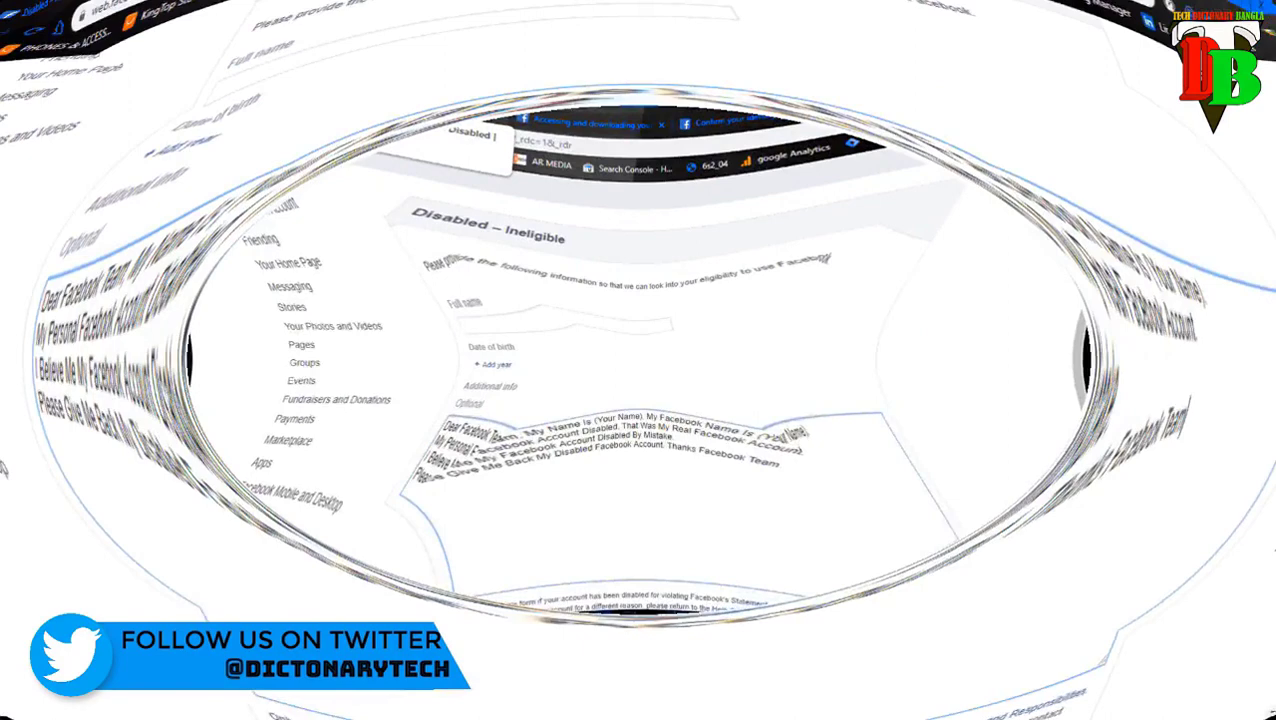
click(343, 28)
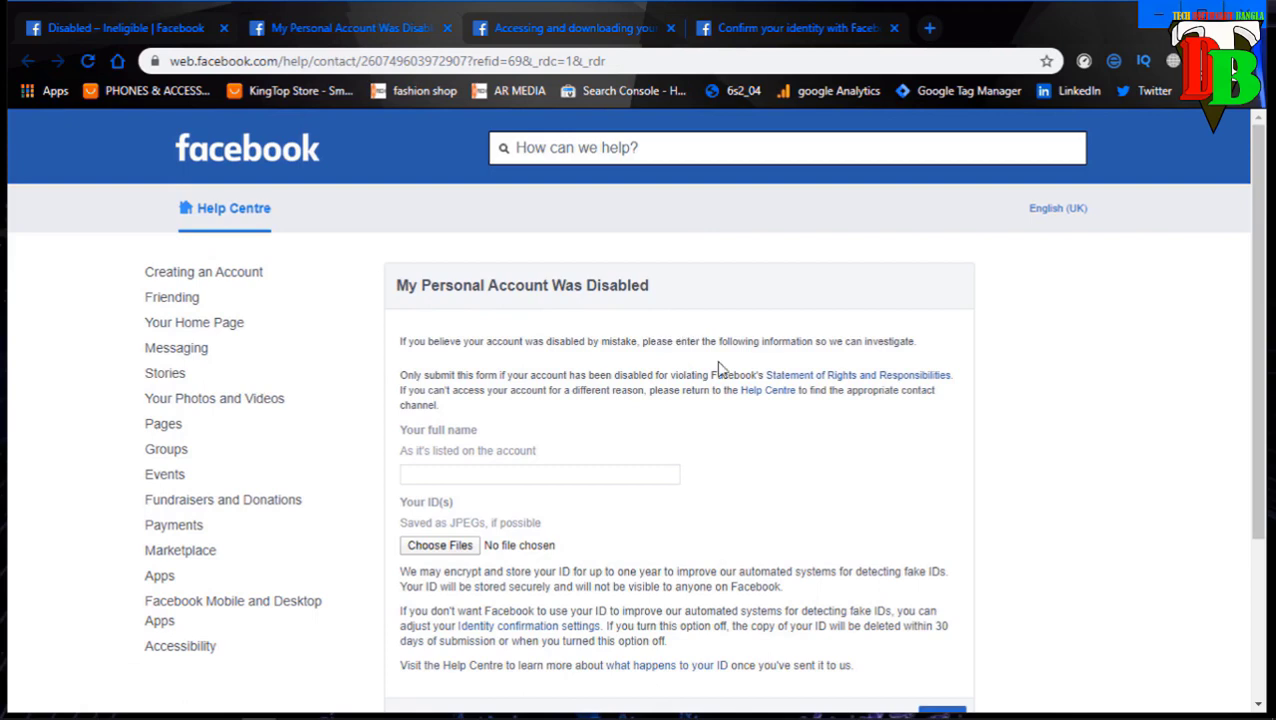
Read through the account-disabled form's name and ID upload fields, then go to the Accessing and downloading information page.
scroll(641, 489, down, 3)
scroll(672, 447, up, 3)
scroll(755, 370, down, 1)
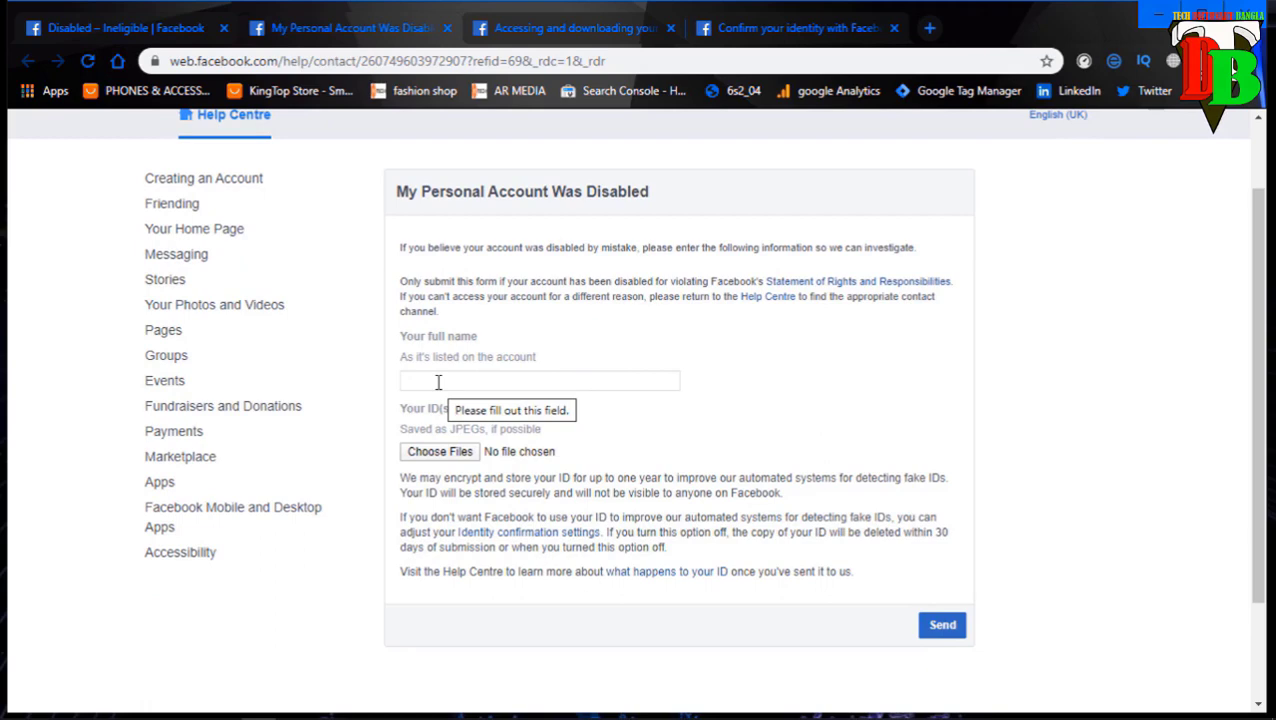
scroll(440, 370, down, 1)
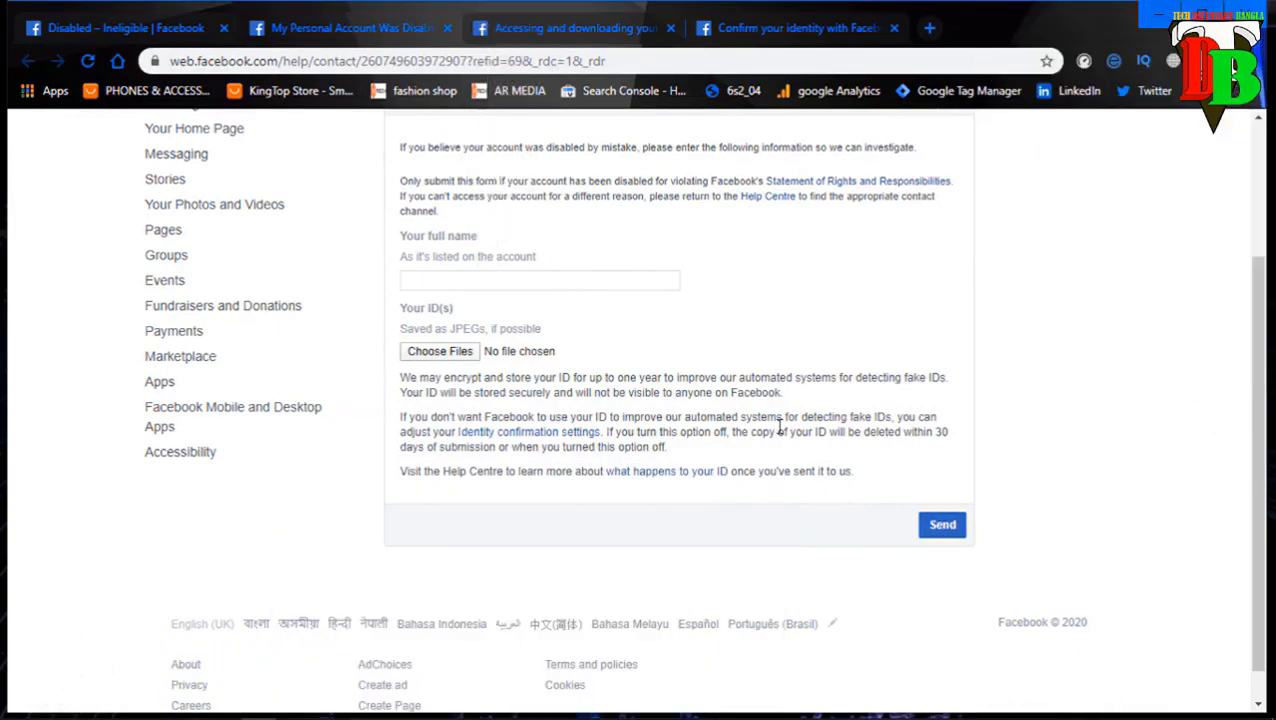
scroll(776, 437, up, 2)
scroll(778, 444, down, 1)
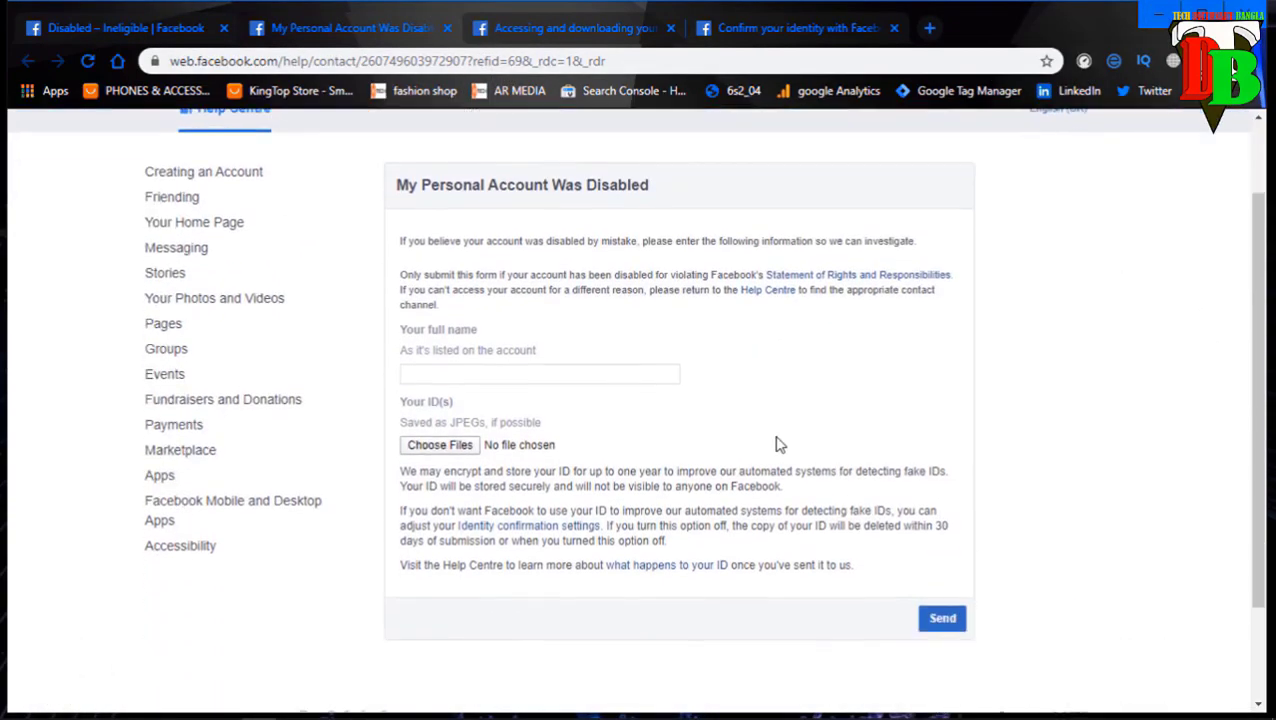
scroll(776, 437, up, 1)
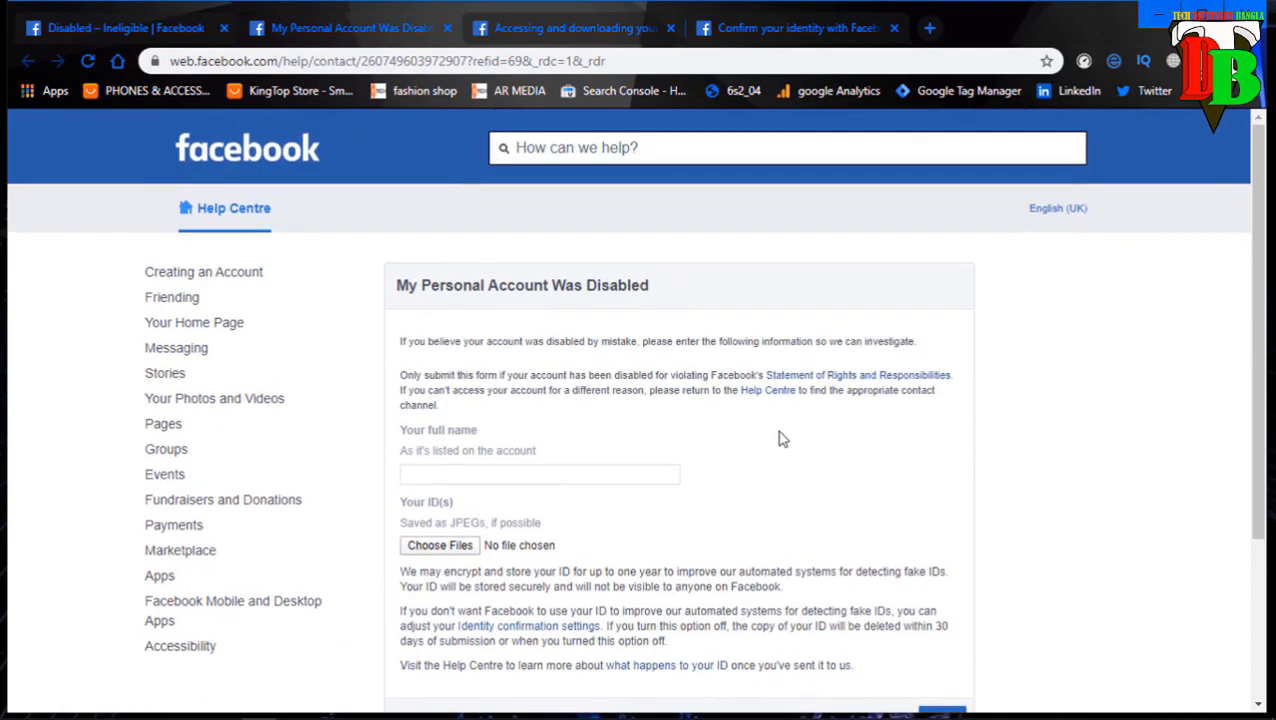
scroll(785, 438, down, 3)
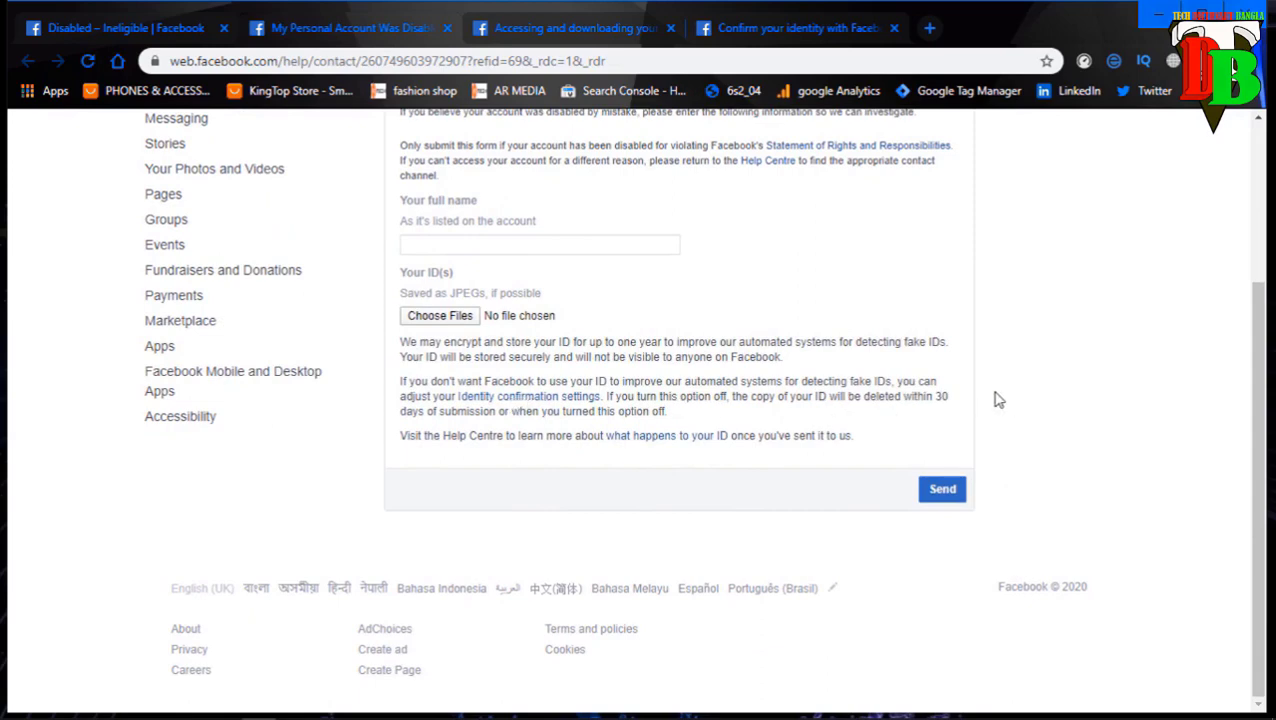
scroll(995, 400, up, 2)
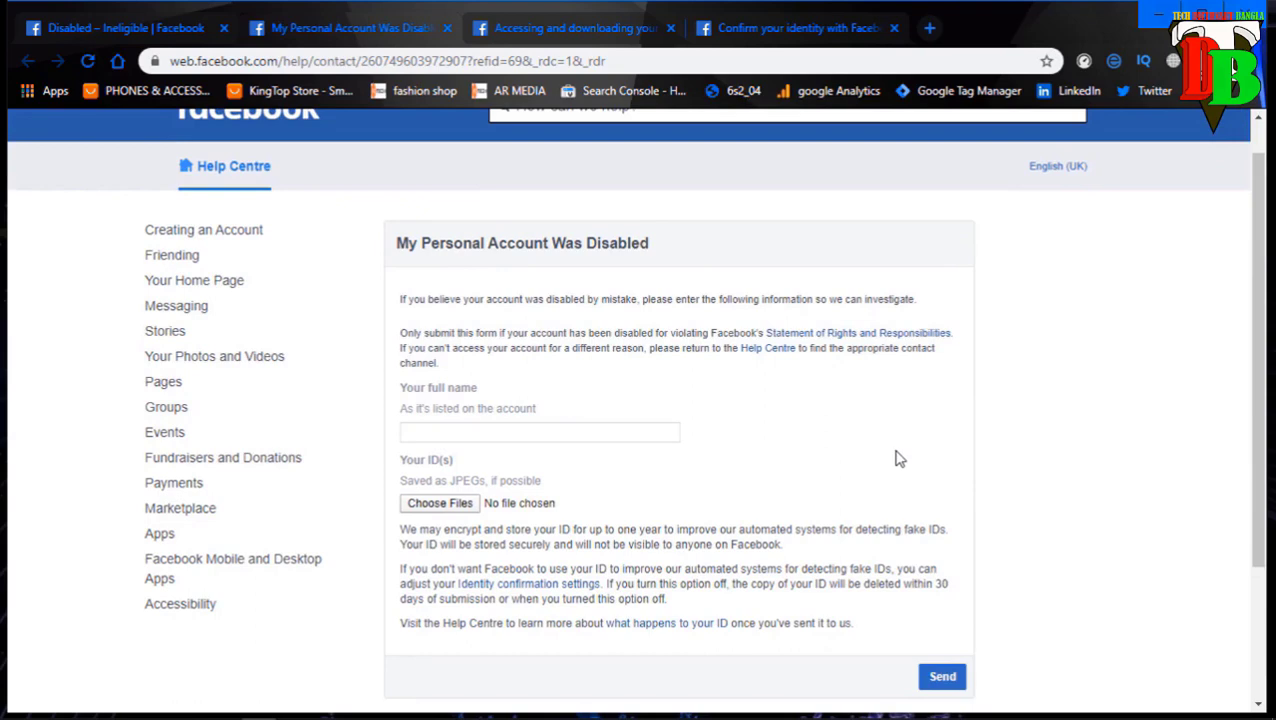
scroll(885, 447, down, 1)
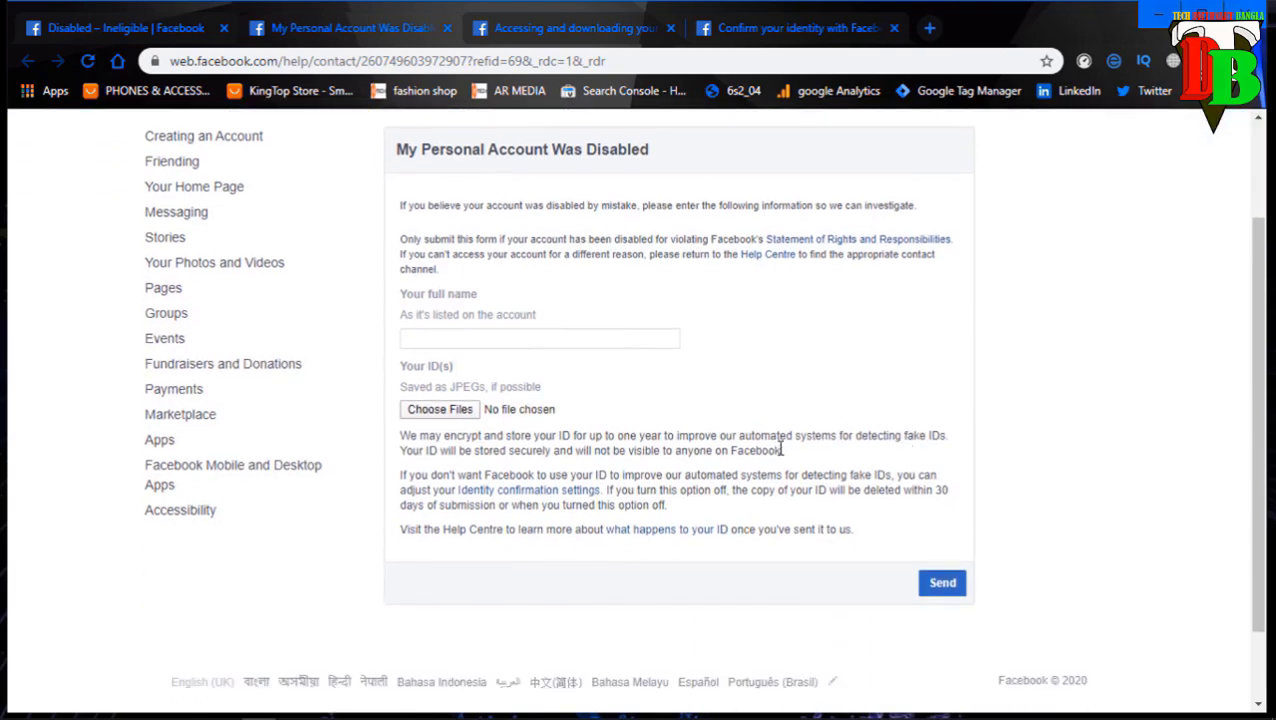
click(565, 28)
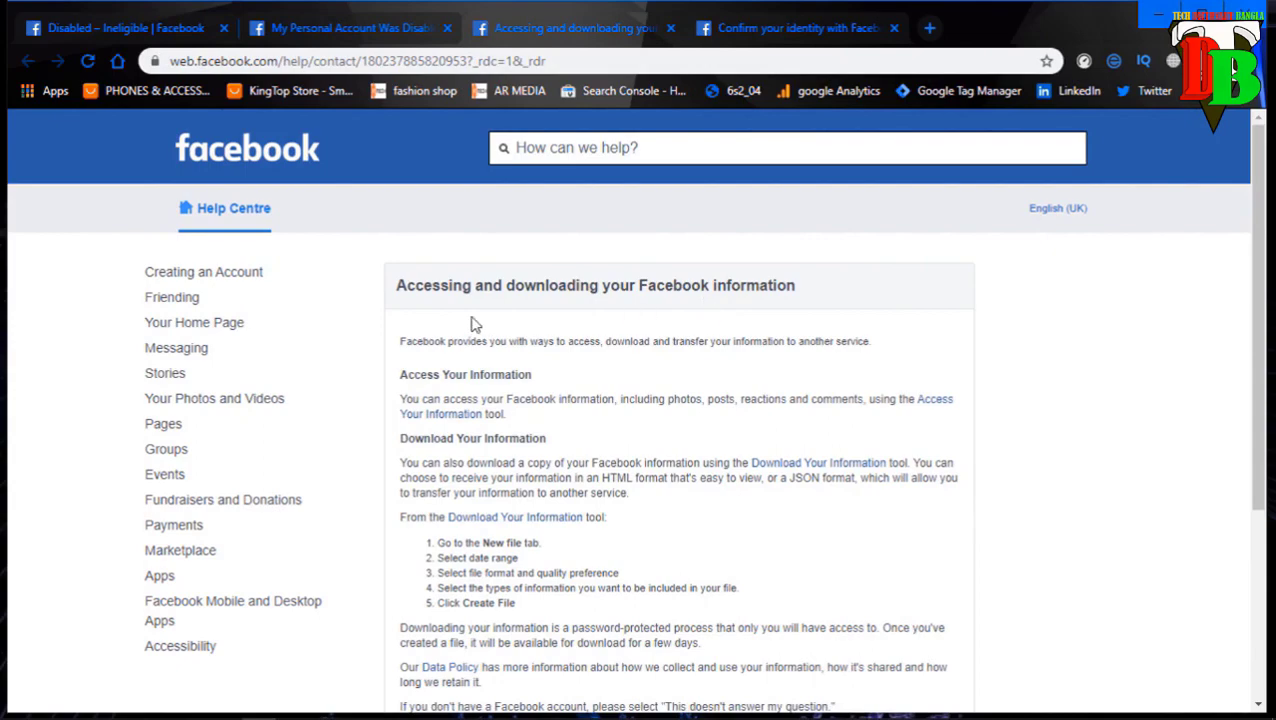
Highlight the Download Your Information tool instructions on the help page.
scroll(400, 322, down, 3)
drag(307, 297, 406, 301)
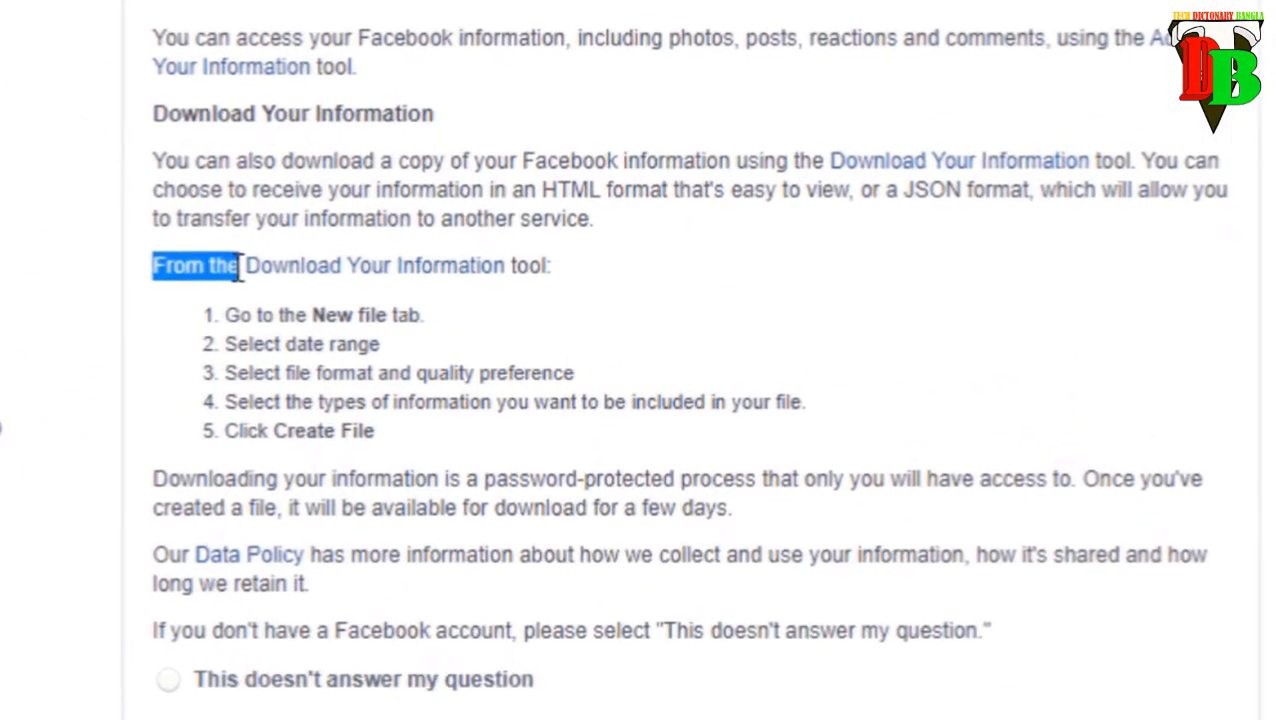
drag(296, 268, 578, 277)
click(615, 272)
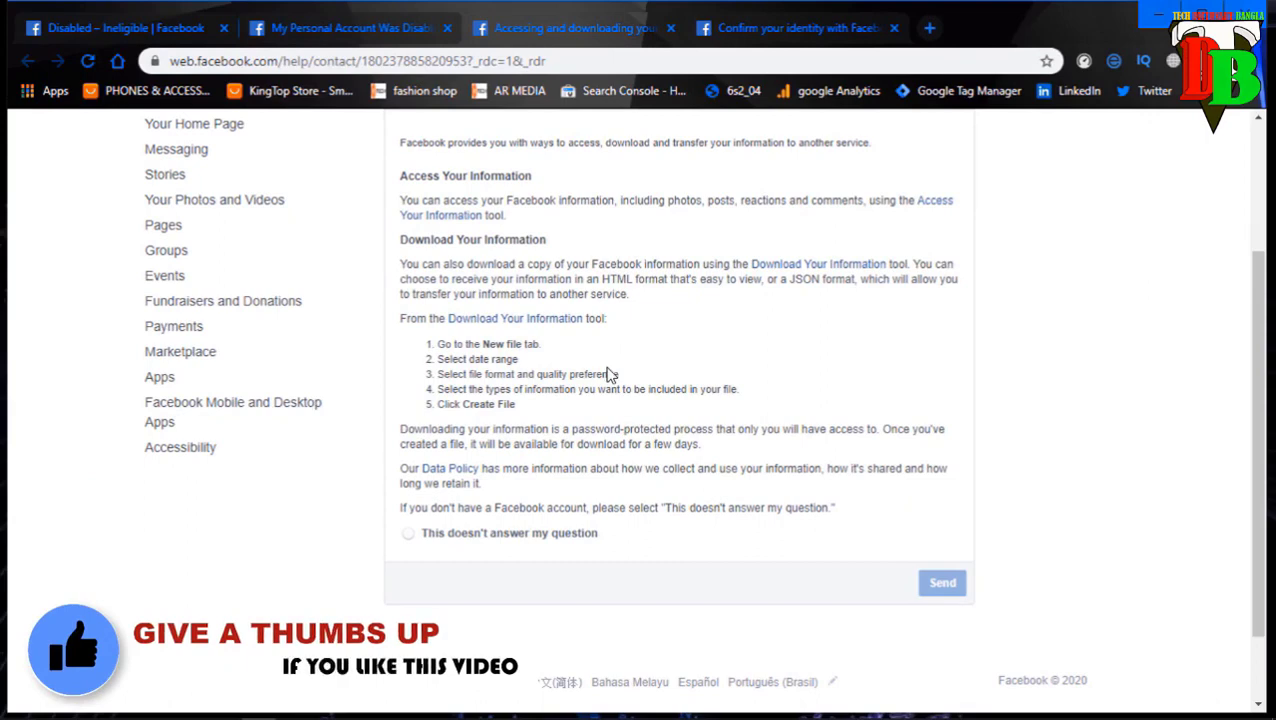
Report the page doesn't help, choosing 'I can't access my Facebook account and want a copy of my data'.
scroll(452, 448, down, 2)
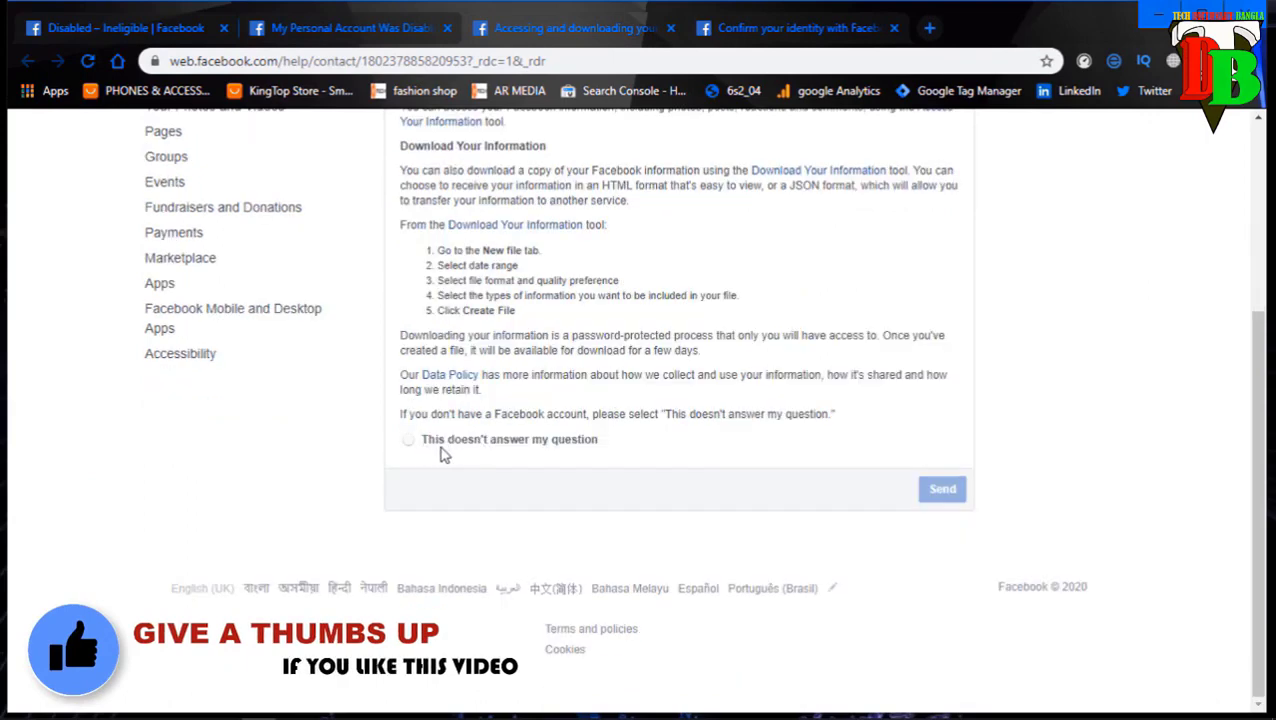
click(408, 440)
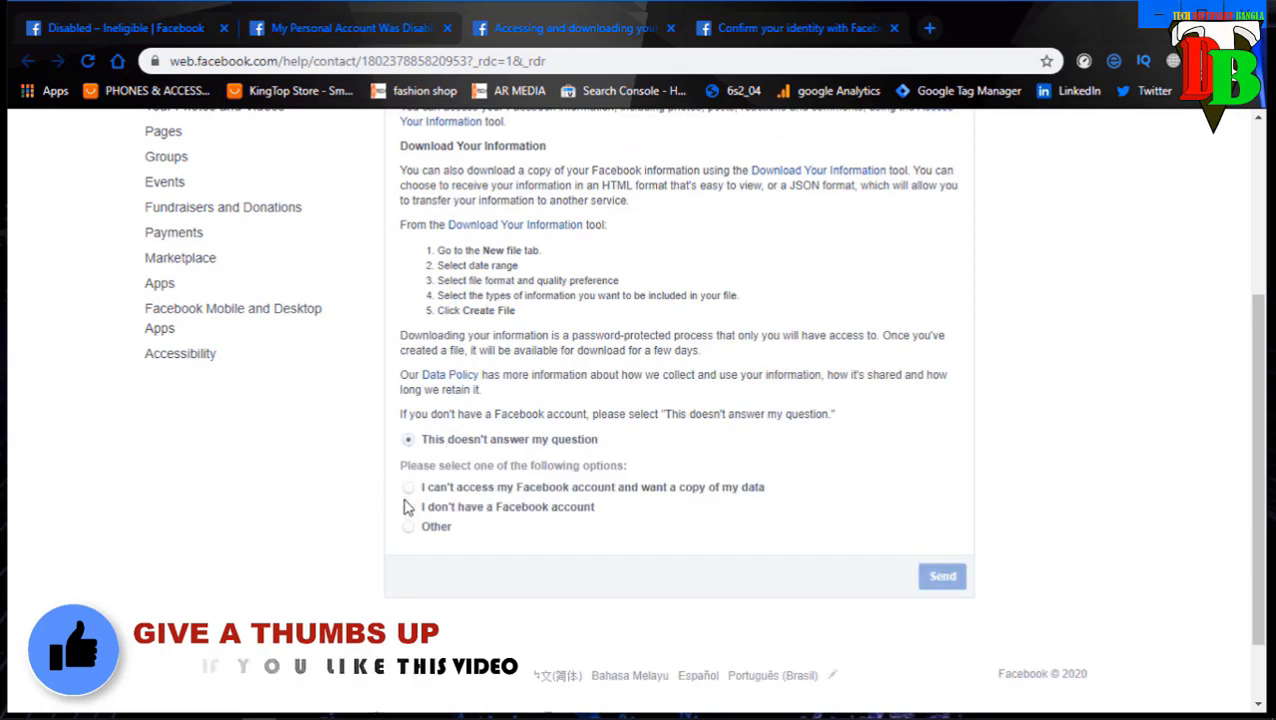
scroll(417, 495, down, 2)
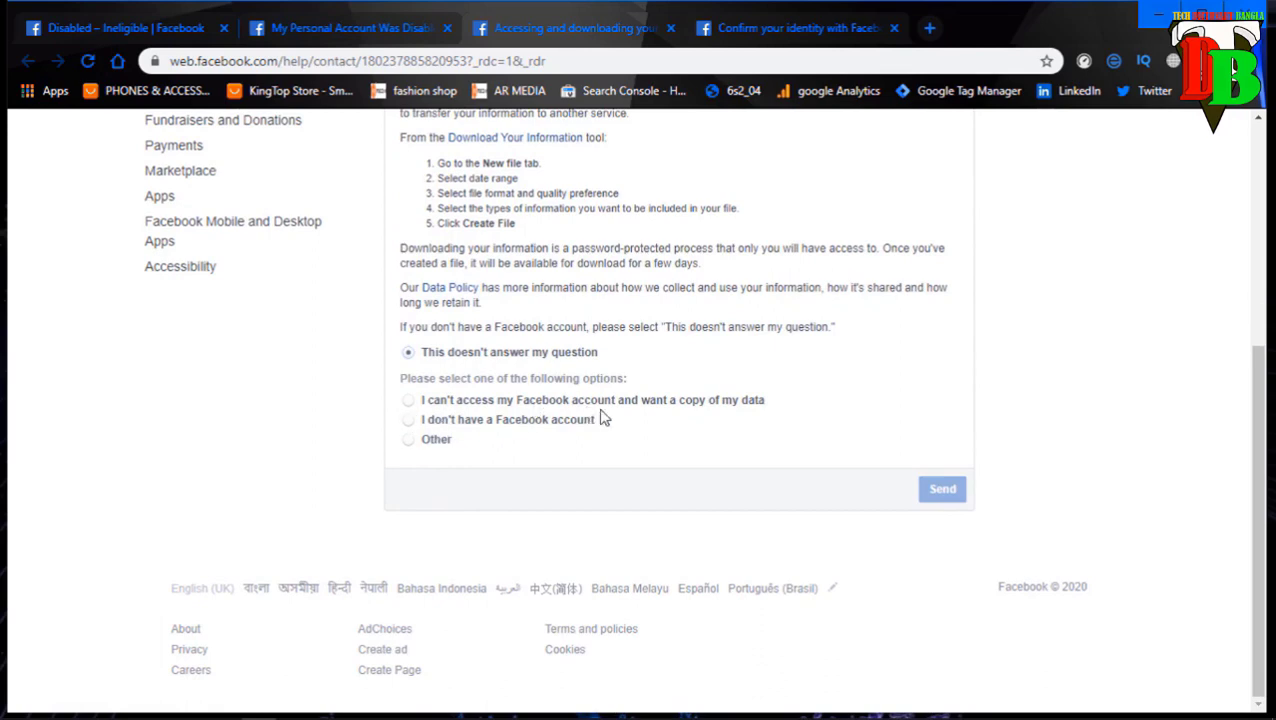
click(409, 401)
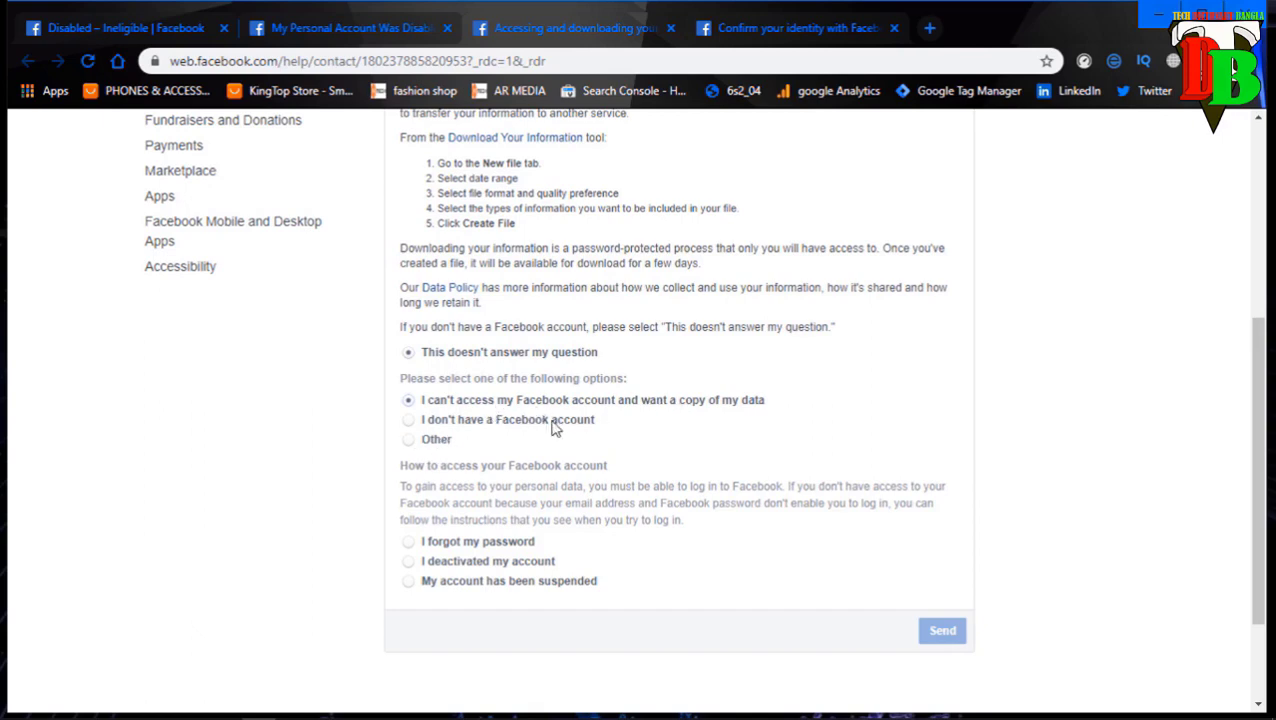
scroll(555, 427, down, 2)
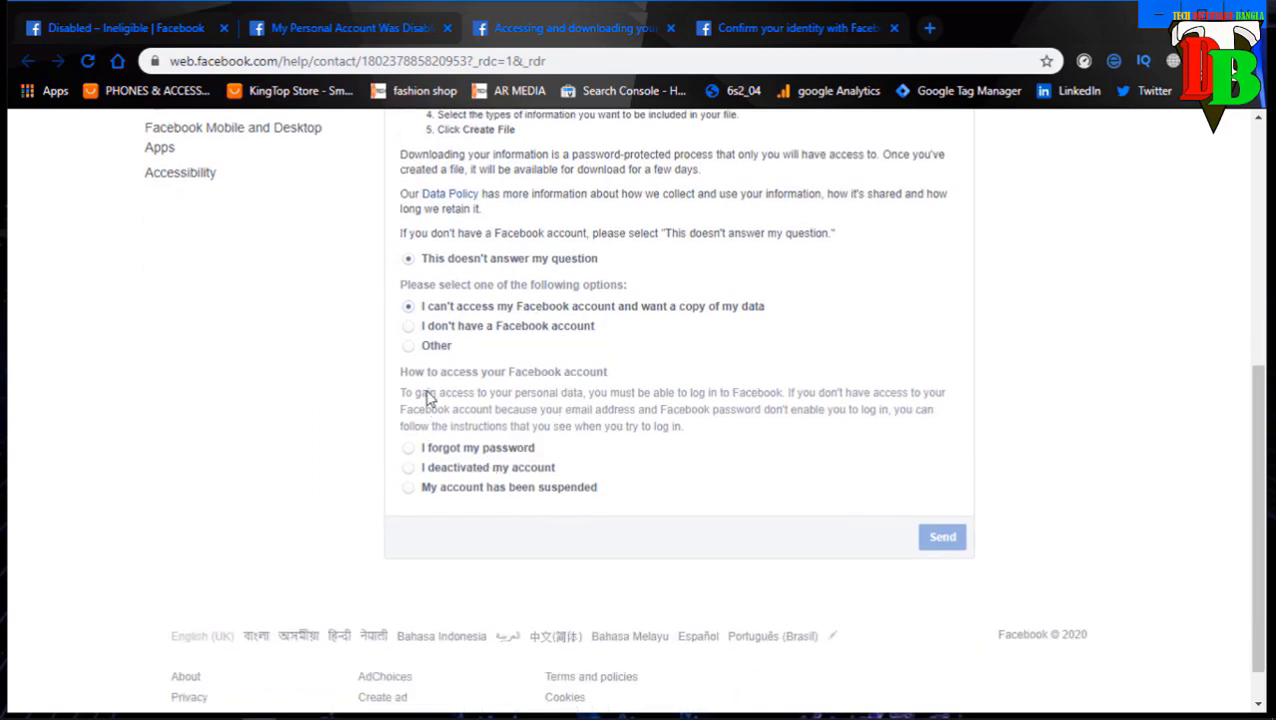
scroll(422, 380, down, 1)
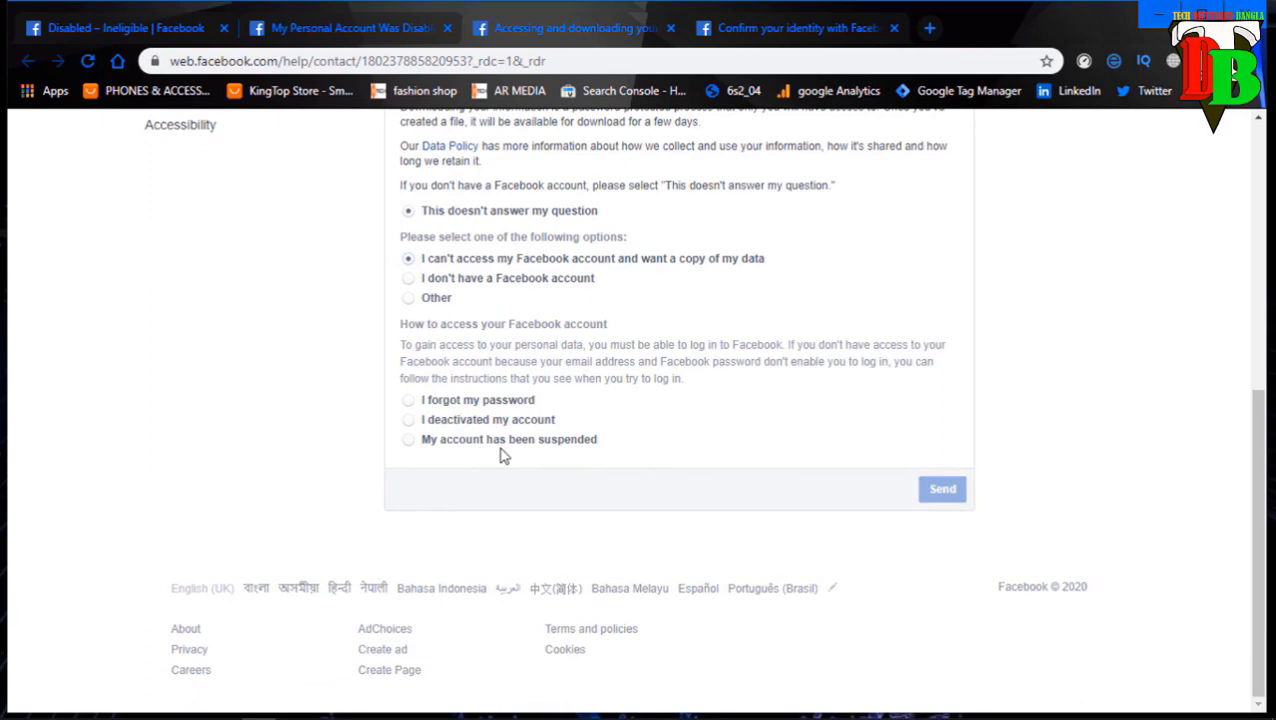
Select 'My account has been suspended' on the data request.
click(409, 441)
scroll(425, 445, down, 3)
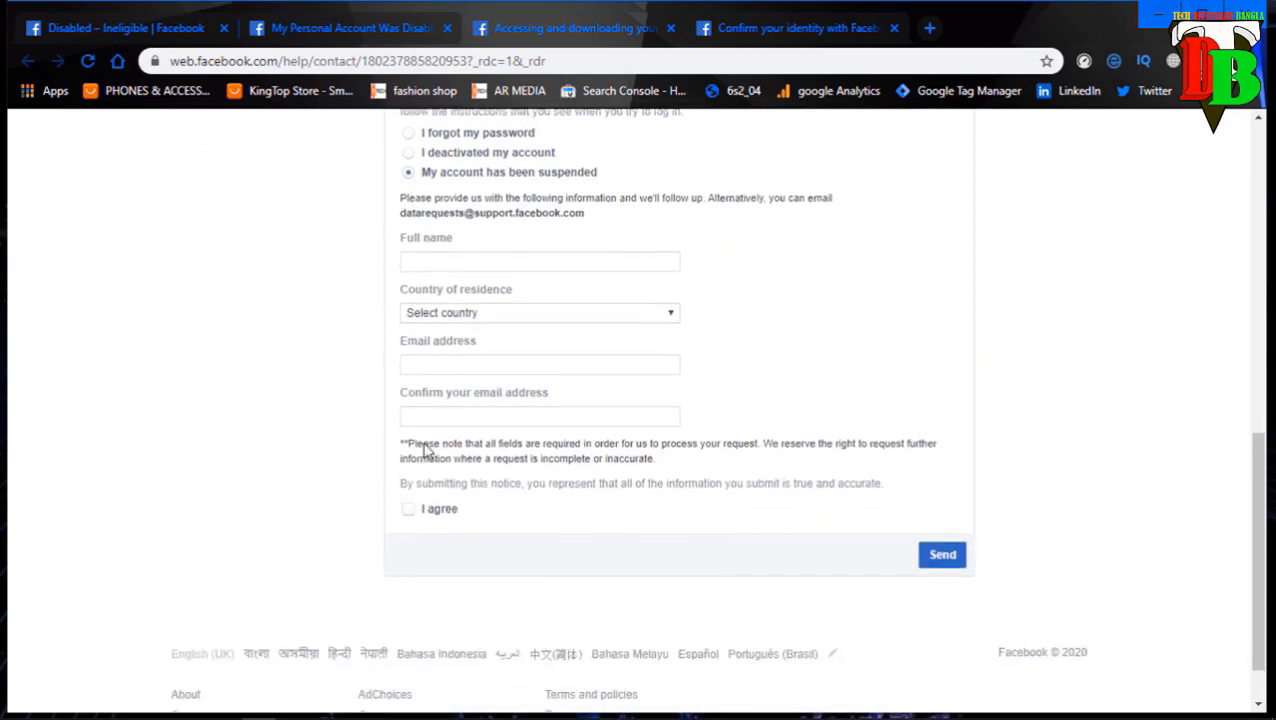
scroll(435, 442, up, 1)
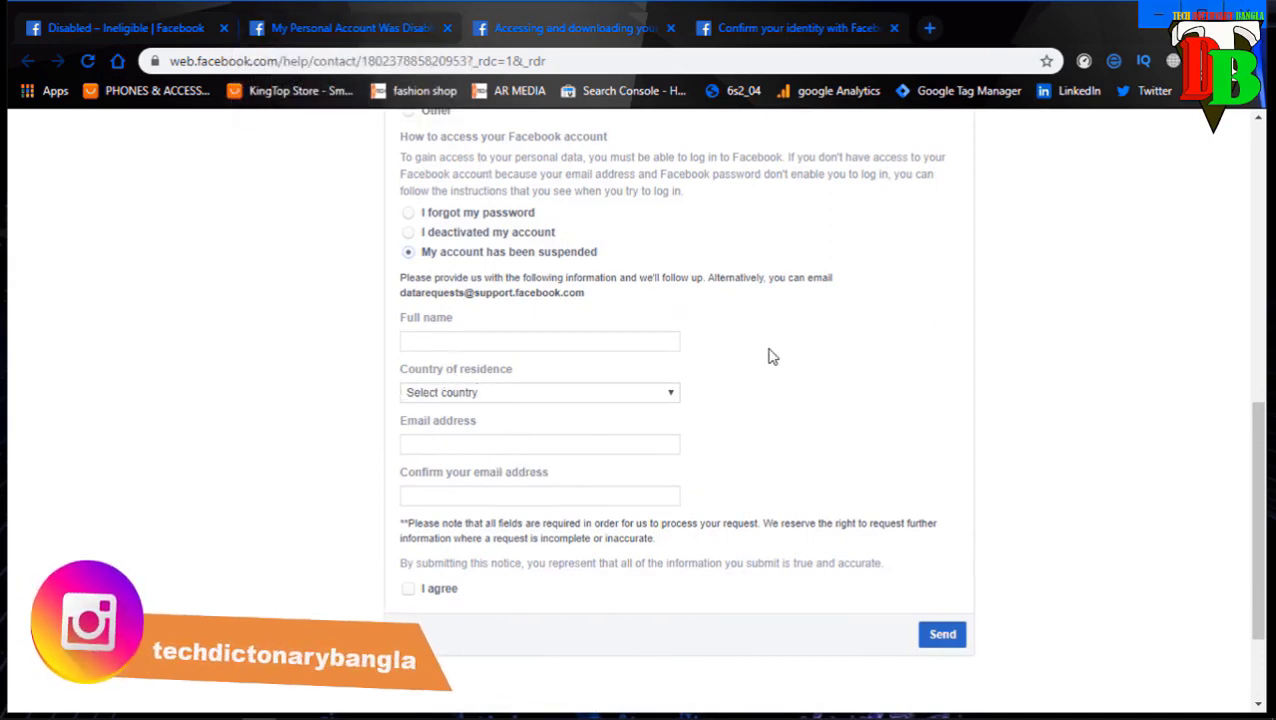
scroll(771, 356, down, 3)
scroll(771, 356, up, 3)
Go to the Full name field and set the country of residence to Bangladesh.
click(460, 341)
scroll(515, 356, up, 2)
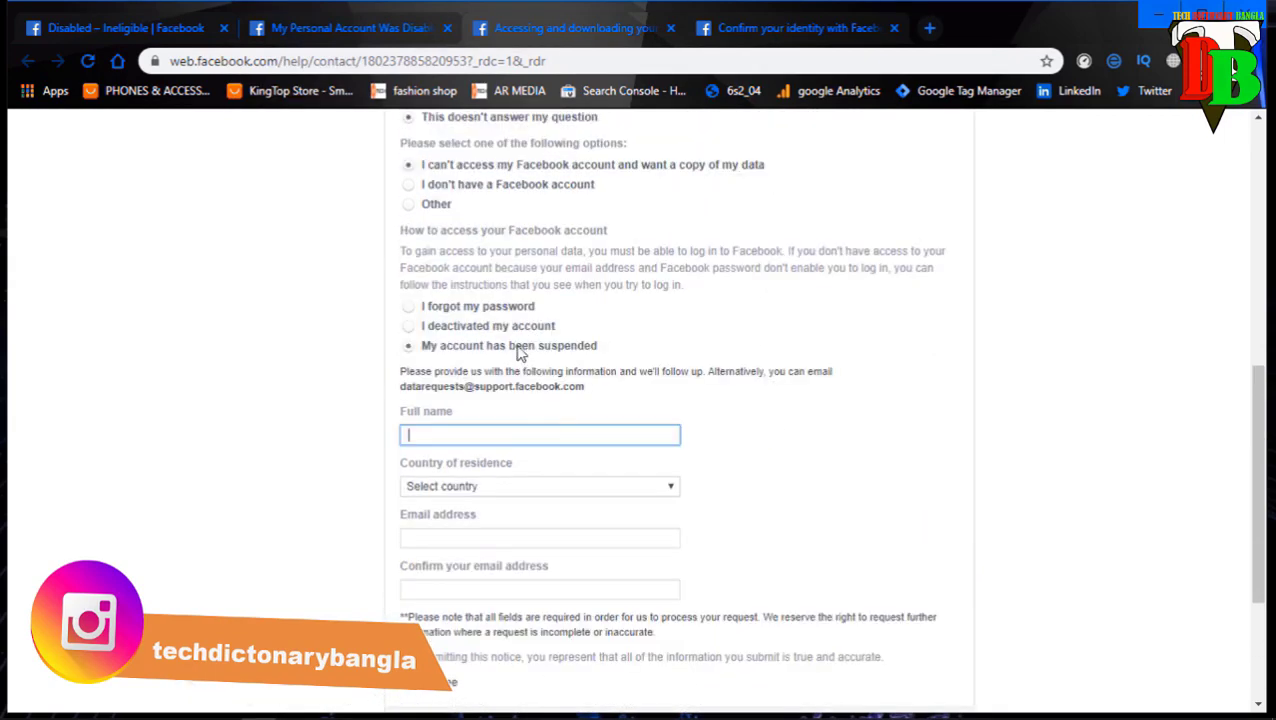
scroll(545, 420, down, 2)
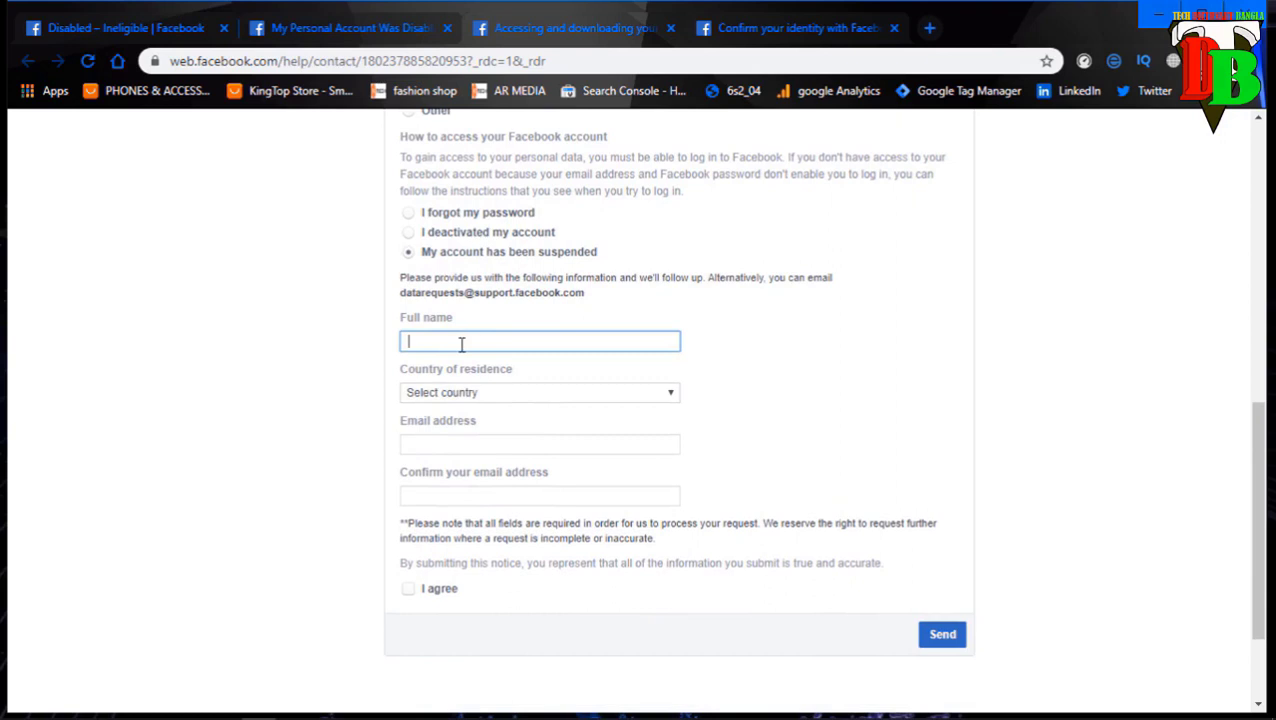
click(500, 395)
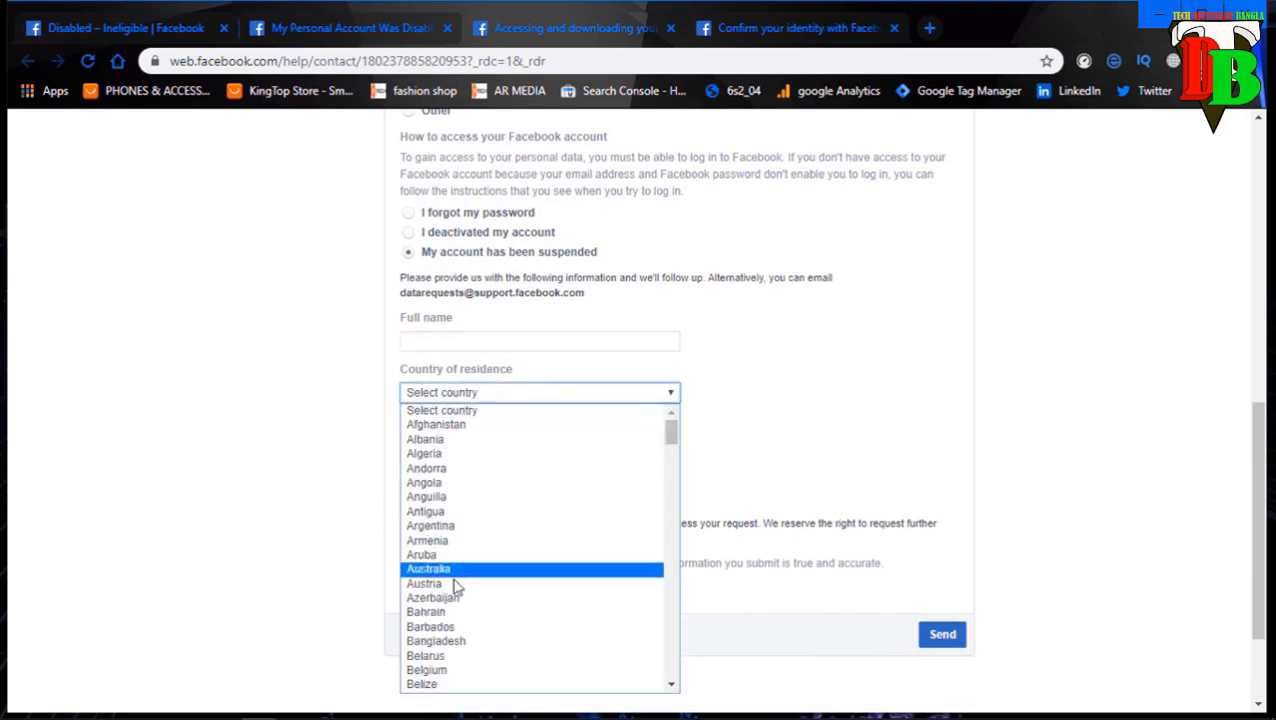
click(450, 641)
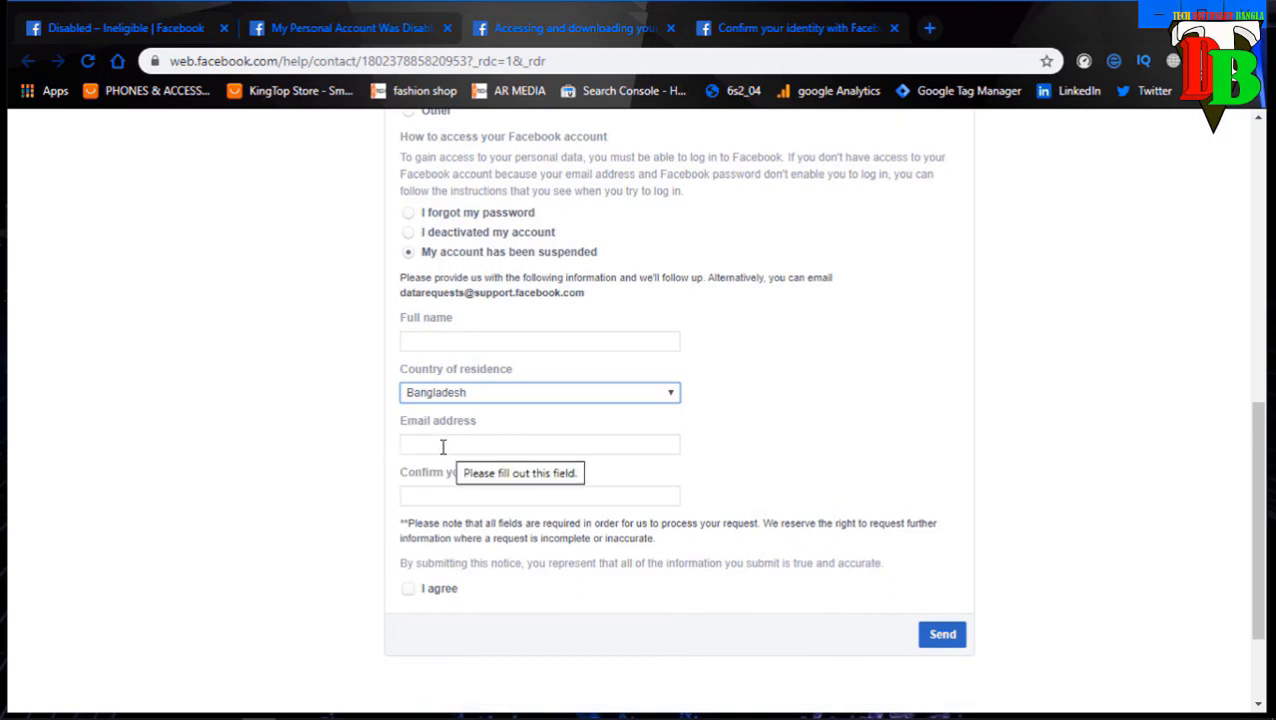
Scroll through the rest of the suspended-account data request form to review it.
scroll(443, 447, down, 1)
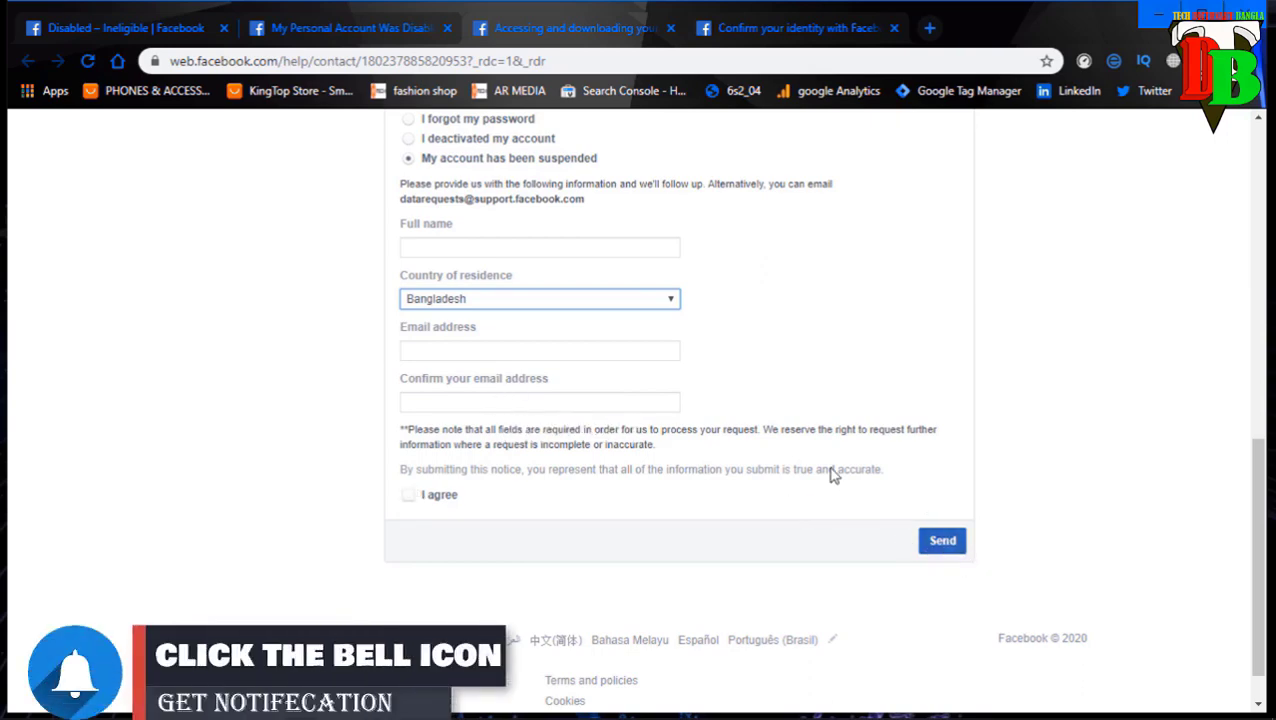
scroll(832, 473, up, 3)
scroll(832, 473, up, 4)
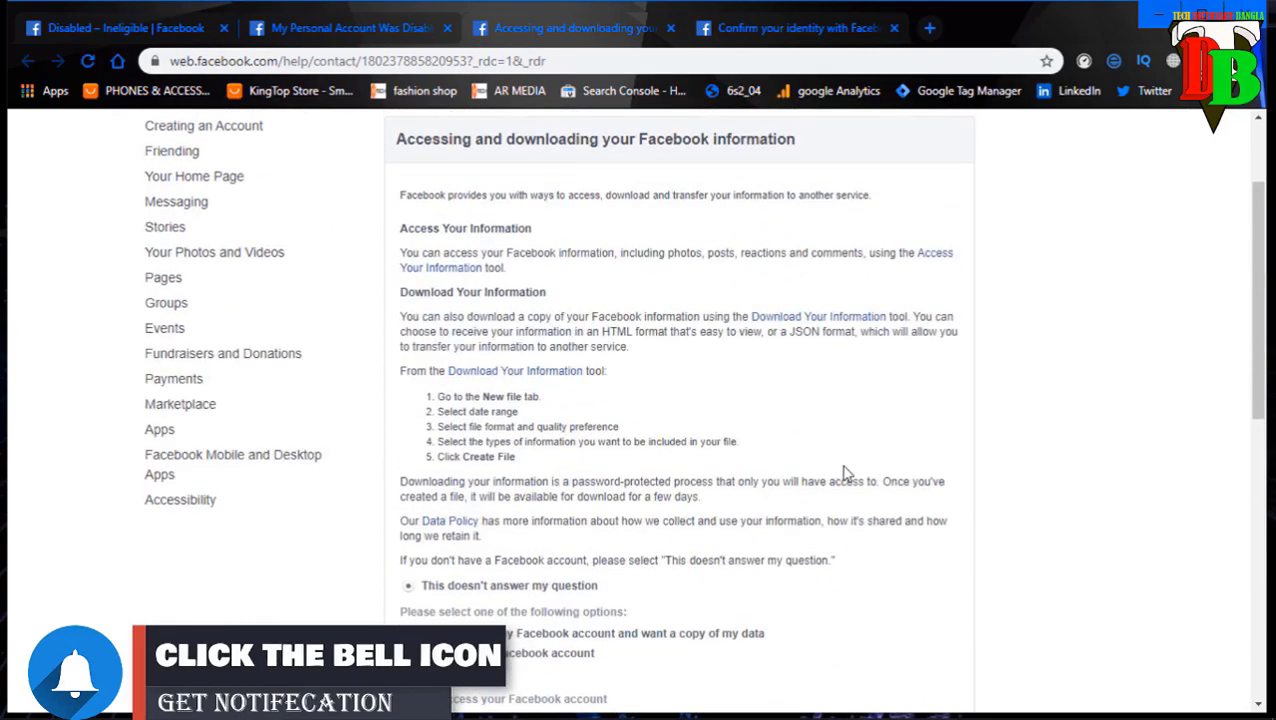
scroll(843, 473, up, 2)
scroll(843, 470, down, 3)
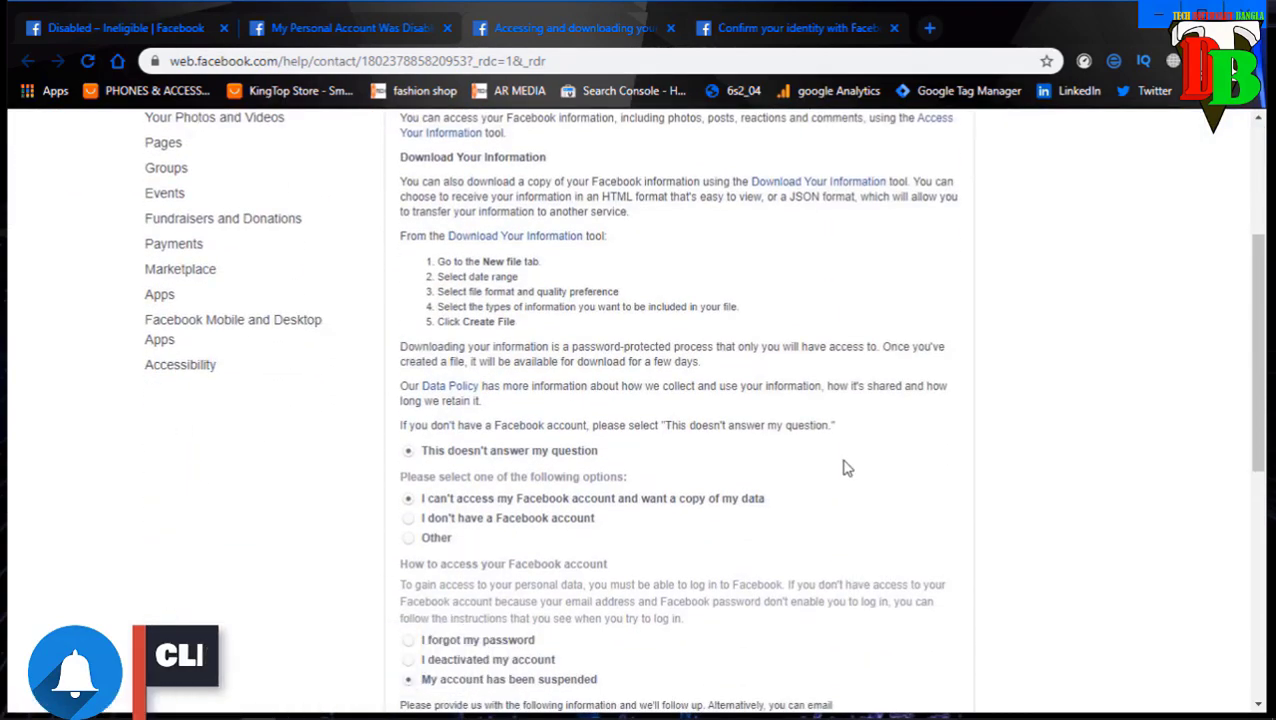
scroll(843, 469, up, 2)
scroll(846, 467, down, 5)
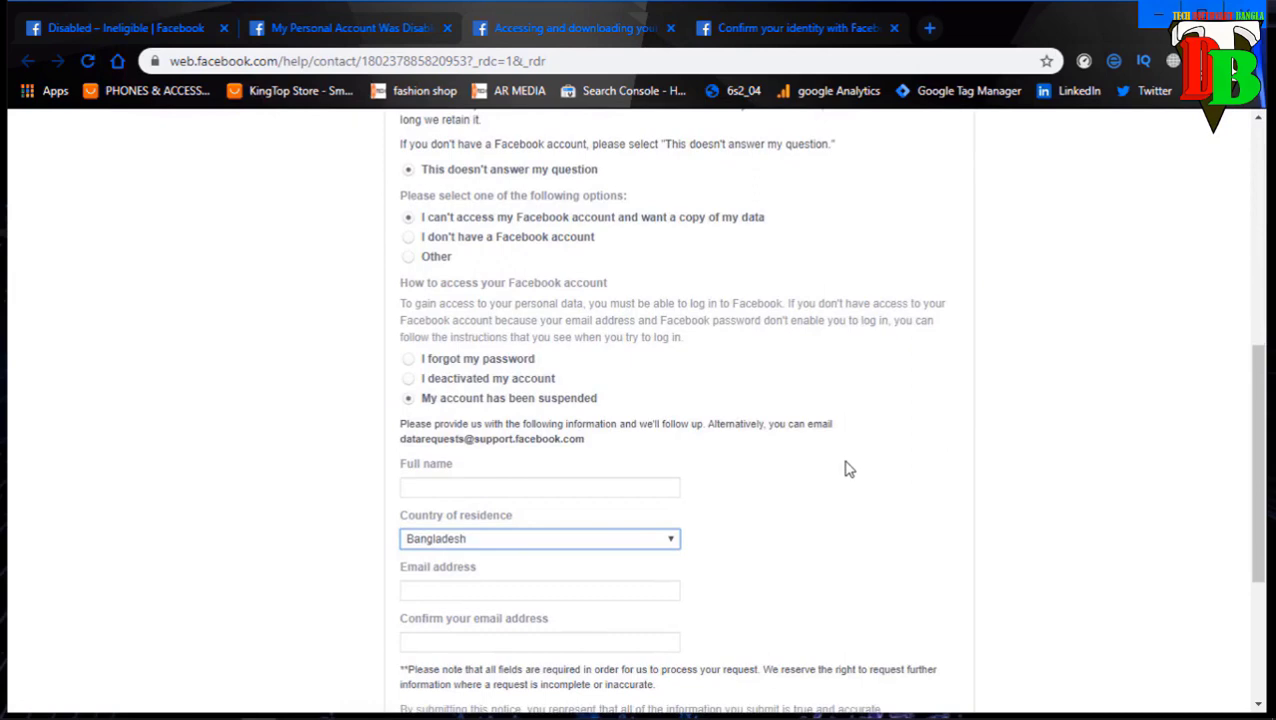
scroll(845, 469, down, 1)
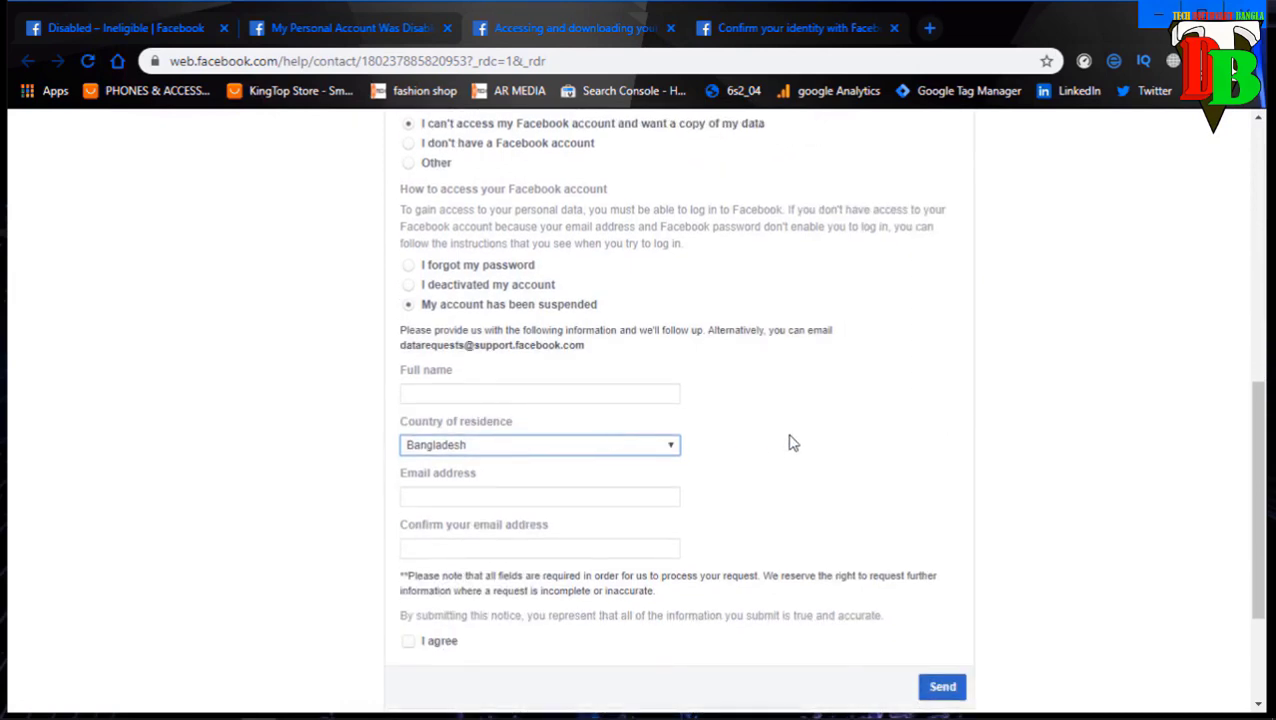
scroll(791, 447, down, 1)
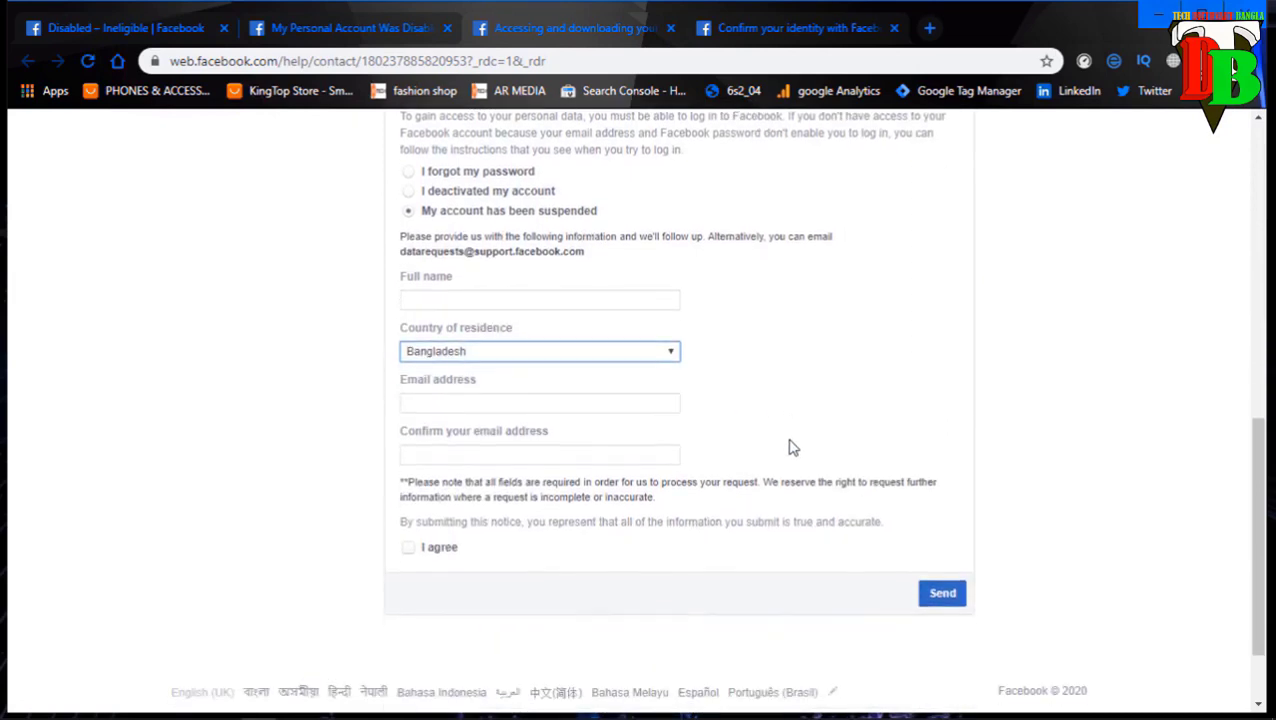
scroll(791, 447, up, 7)
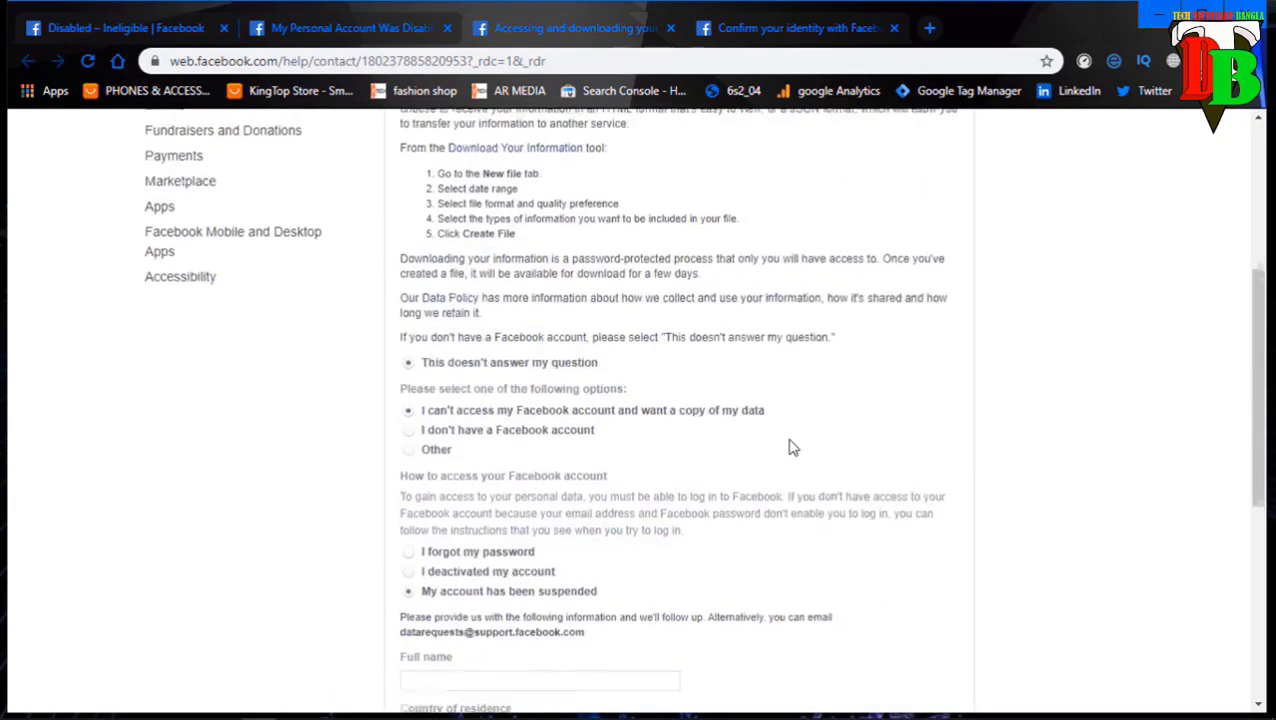
scroll(791, 447, down, 4)
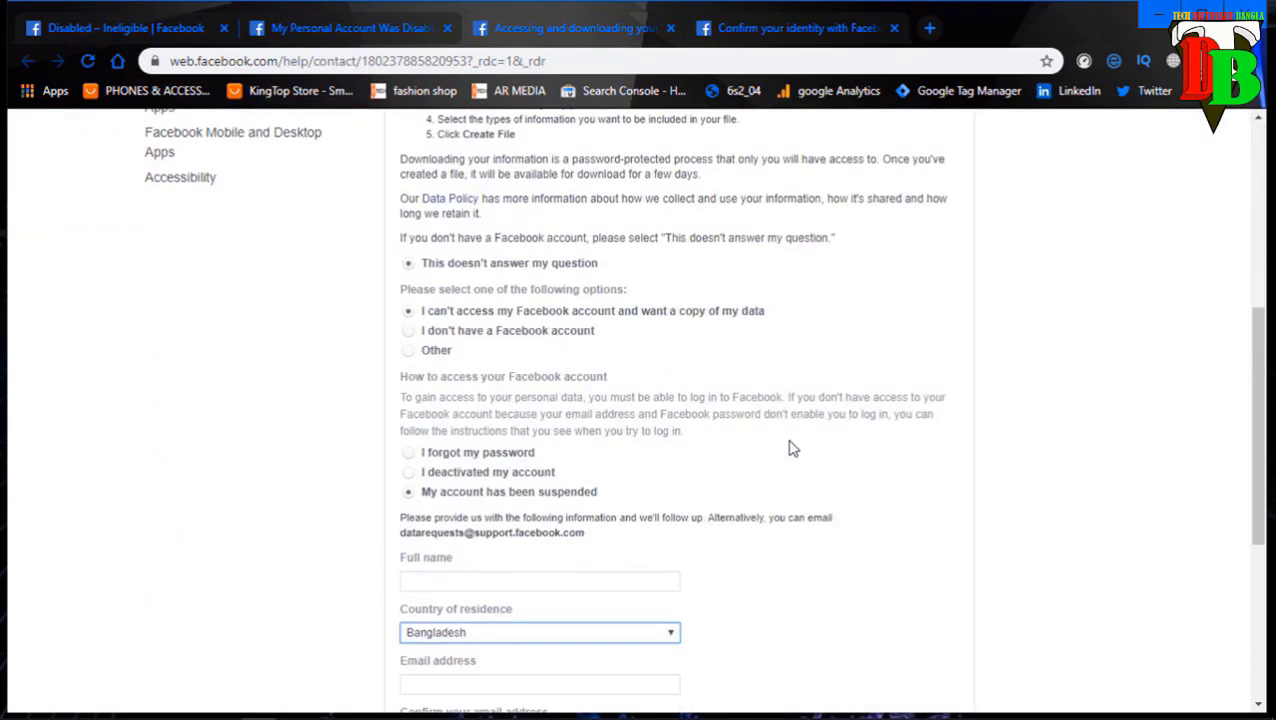
scroll(791, 448, down, 4)
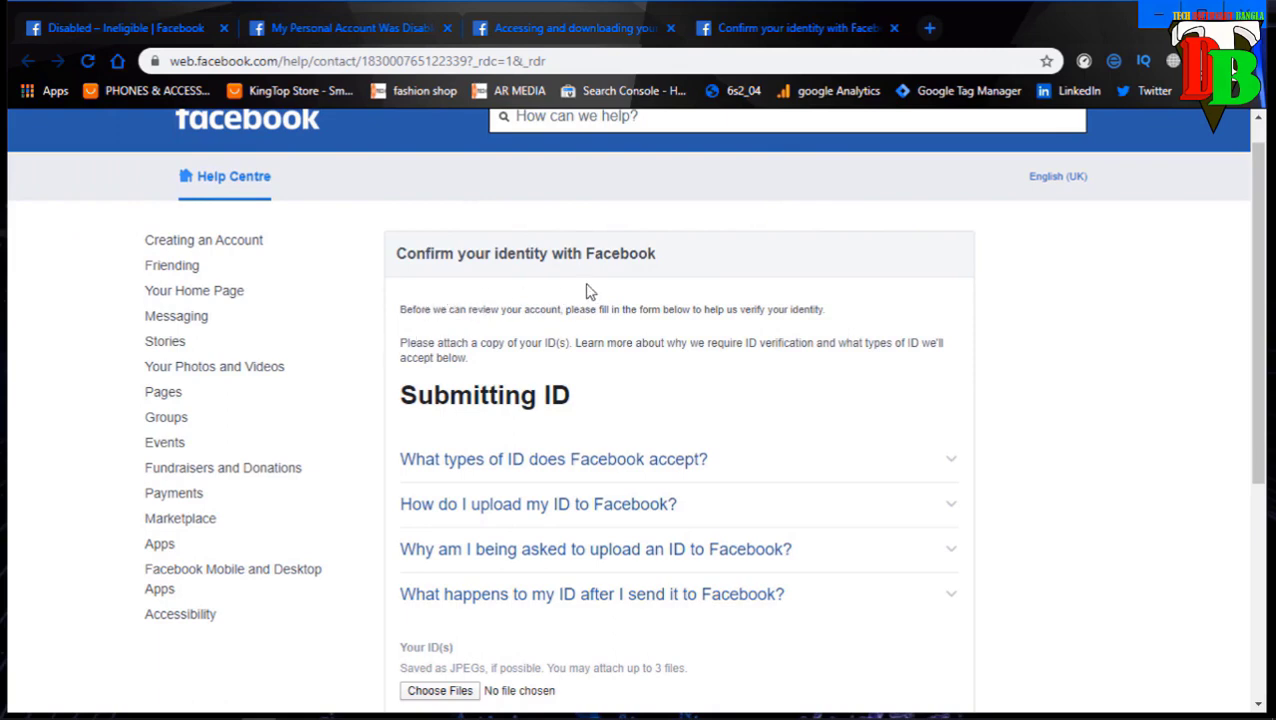
scroll(494, 309, down, 4)
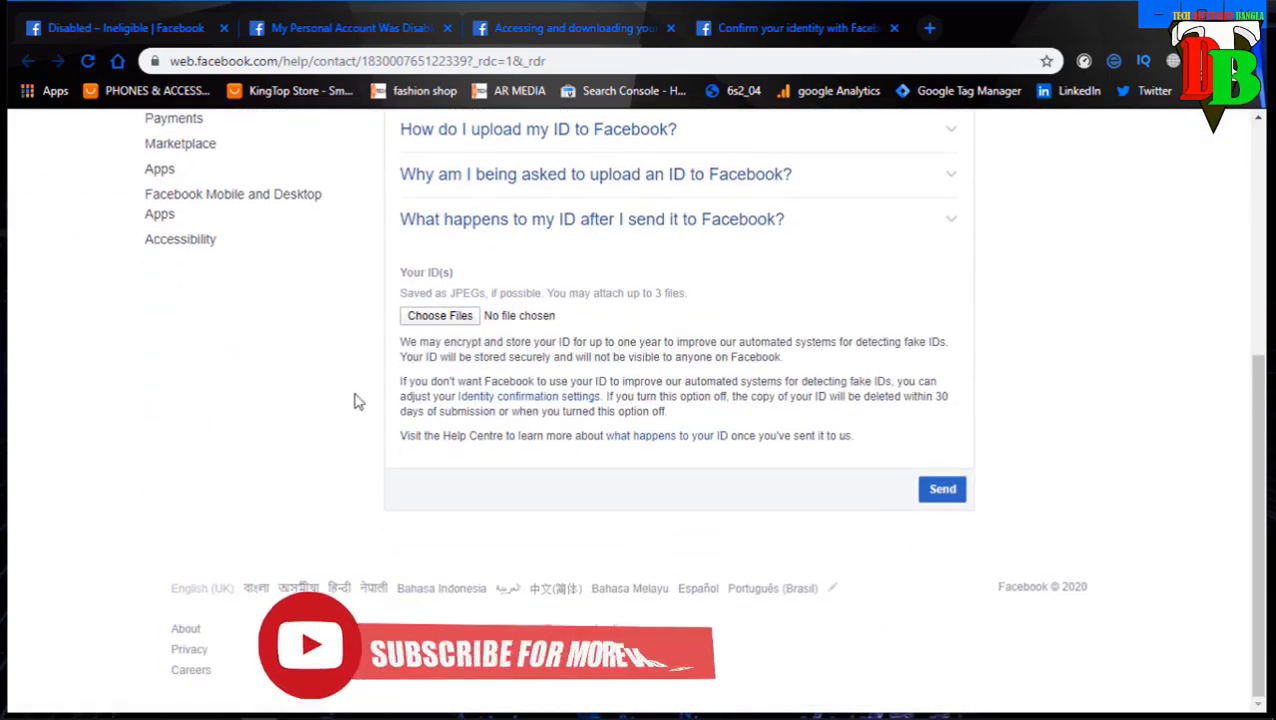